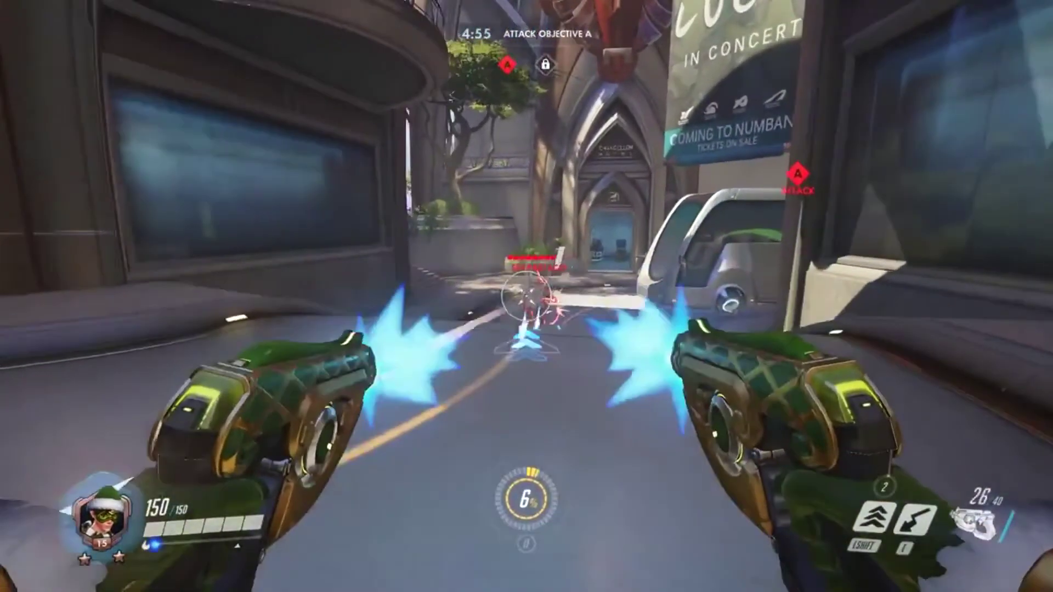
pyautogui.click(526, 296)
pyautogui.press('shift')
pyautogui.click(527, 296)
pyautogui.click(526, 296)
pyautogui.press('shift')
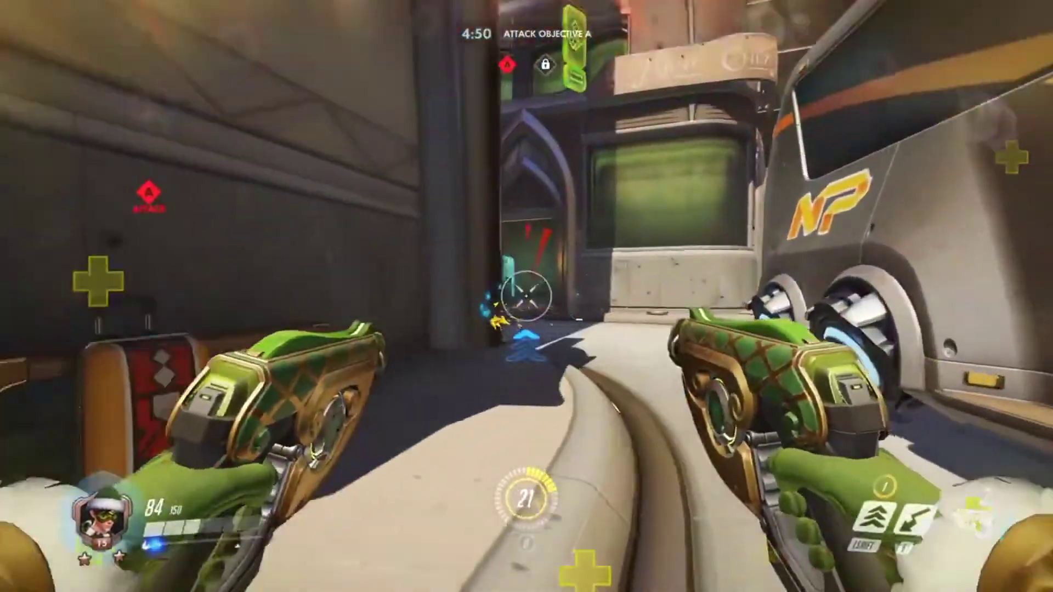
pyautogui.press('shift')
pyautogui.click(527, 296)
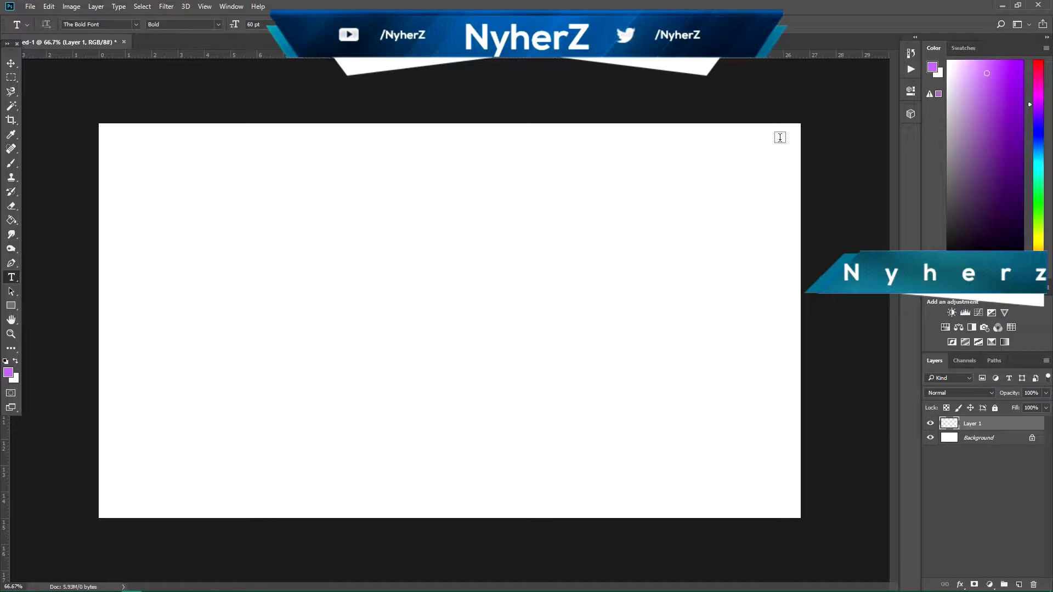
# Switch to Chrome, copy the large blue grunge background image from the image results, and return to Photoshop
pyautogui.moveTo(955, 589)
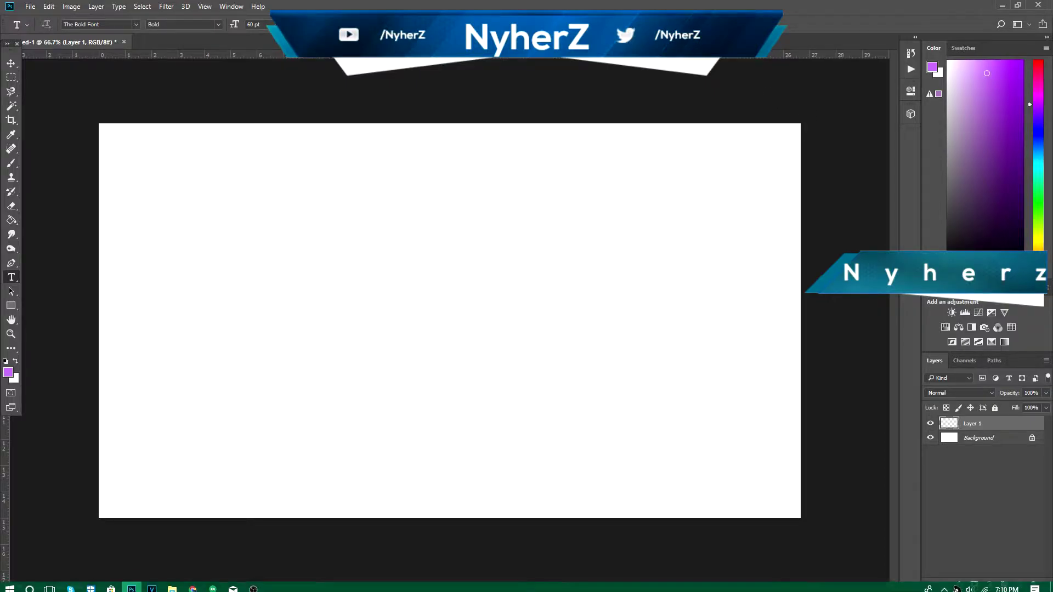
pyautogui.click(193, 588)
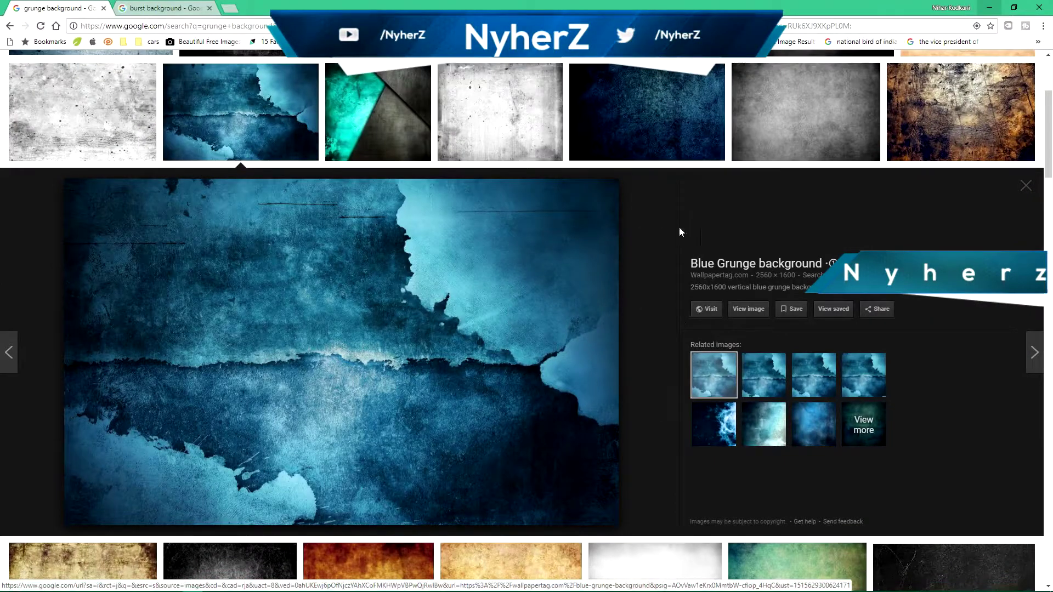
pyautogui.rightClick(406, 402)
pyautogui.click(448, 512)
pyautogui.rightClick(426, 368)
pyautogui.click(409, 361)
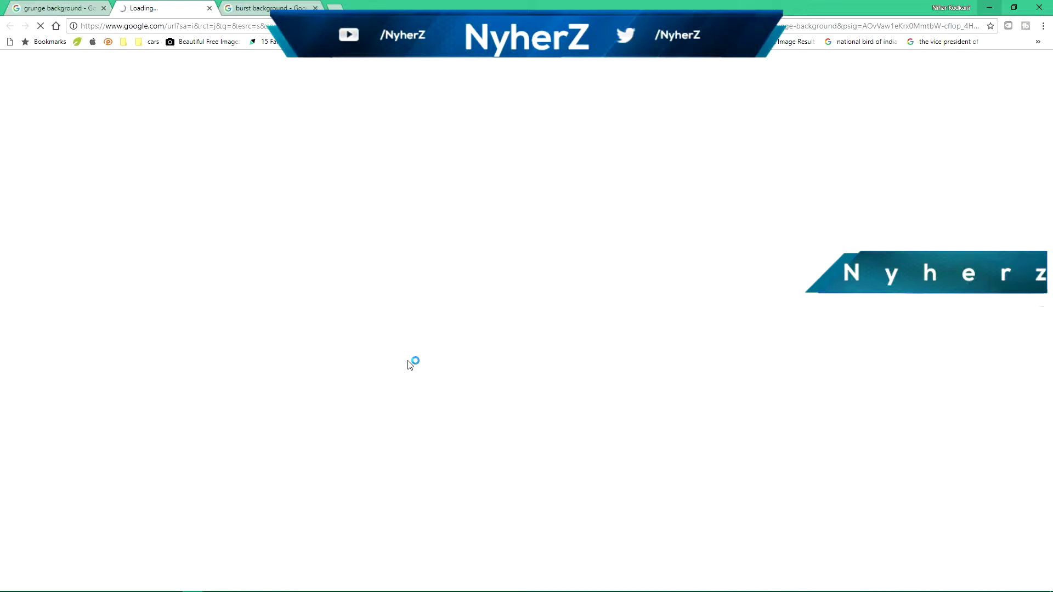
pyautogui.hotkey('ctrl', 'shift', 'Tab')
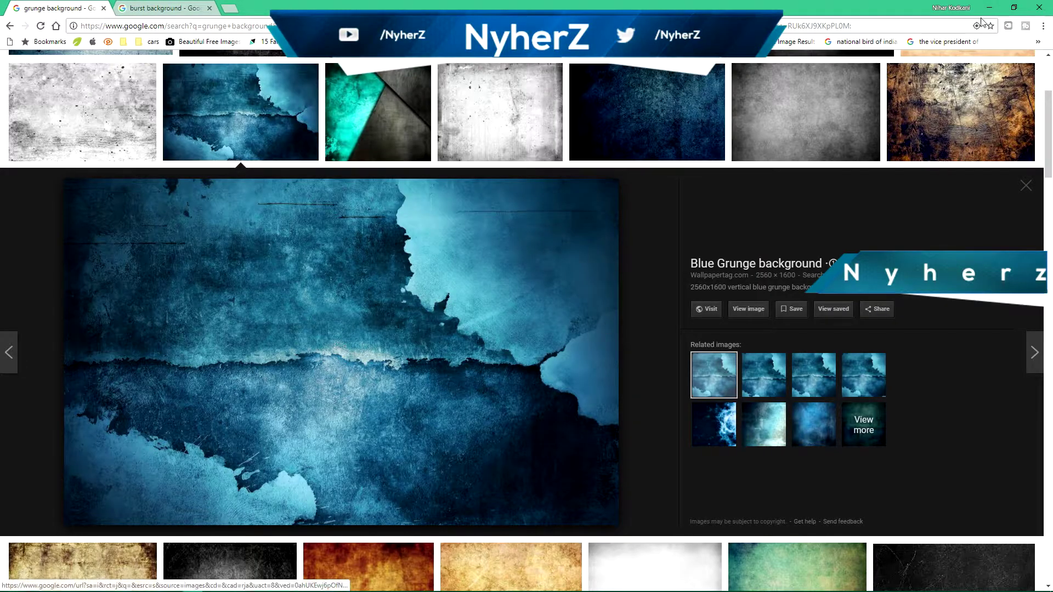
pyautogui.click(989, 7)
pyautogui.click(31, 6)
pyautogui.click(39, 20)
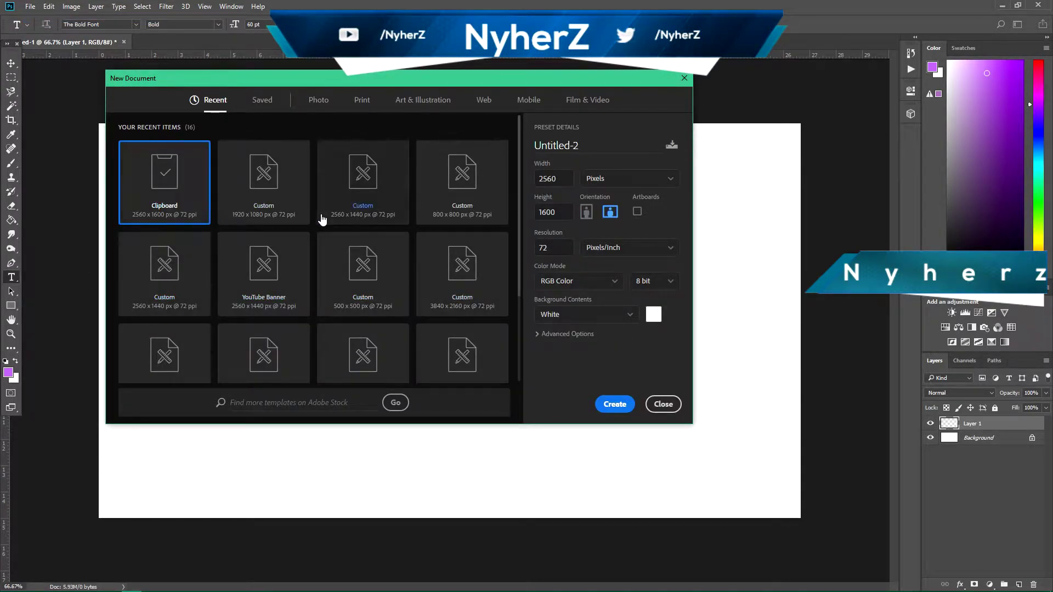
pyautogui.click(229, 177)
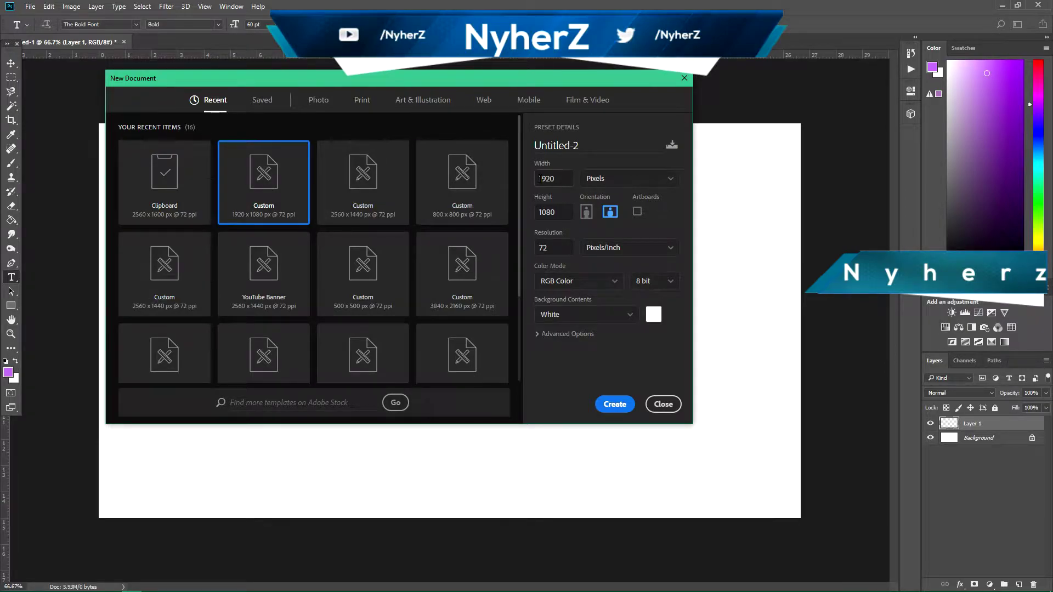
pyautogui.click(540, 212)
pyautogui.click(663, 404)
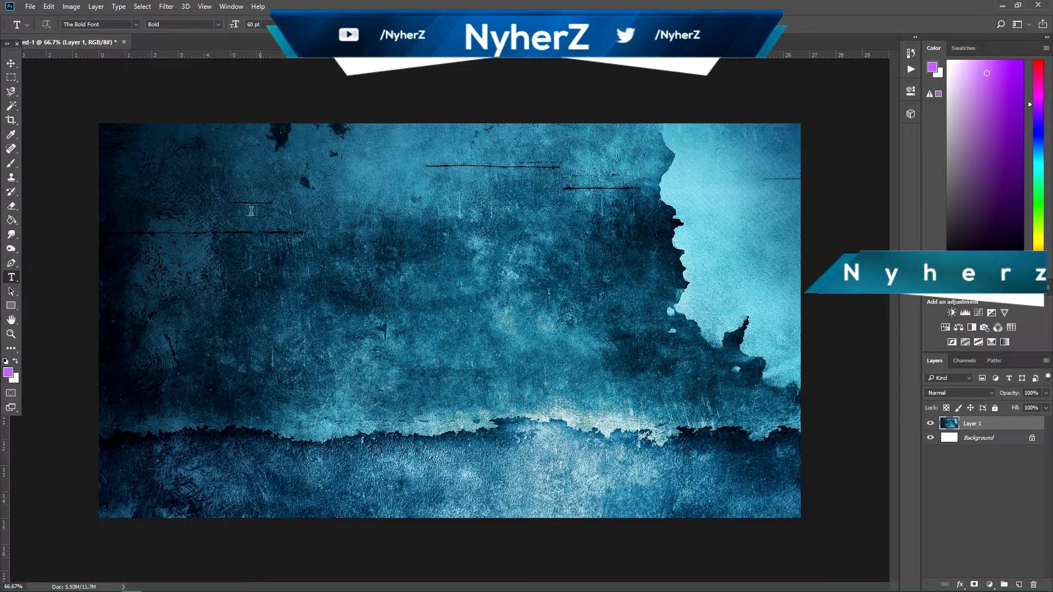
# Move the grunge image up and slightly left so its lower edge meets the bottom of the canvas
pyautogui.click(12, 63)
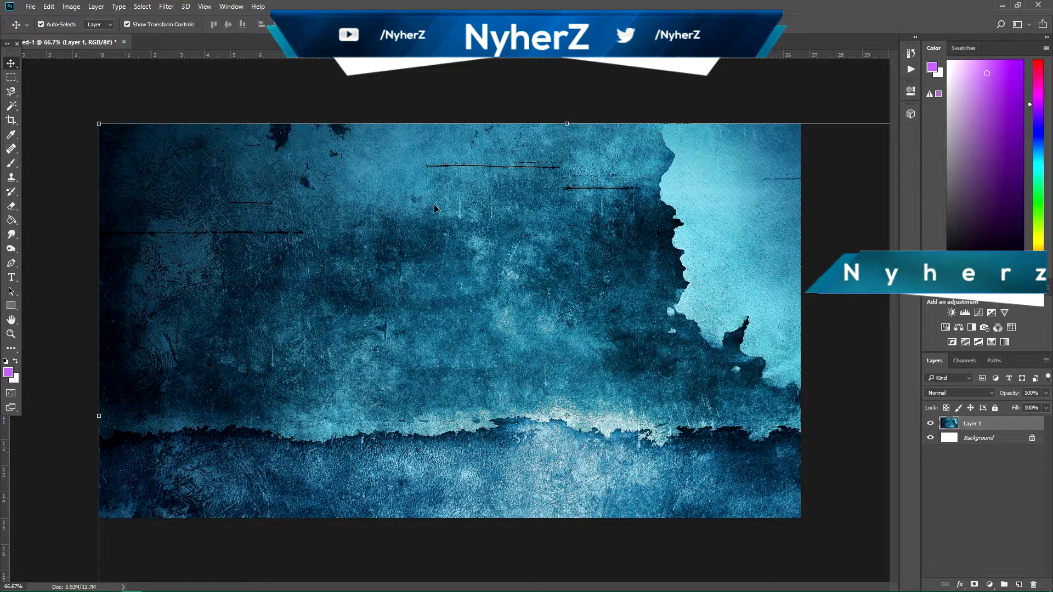
pyautogui.moveTo(430, 274); pyautogui.dragTo(389, 84)
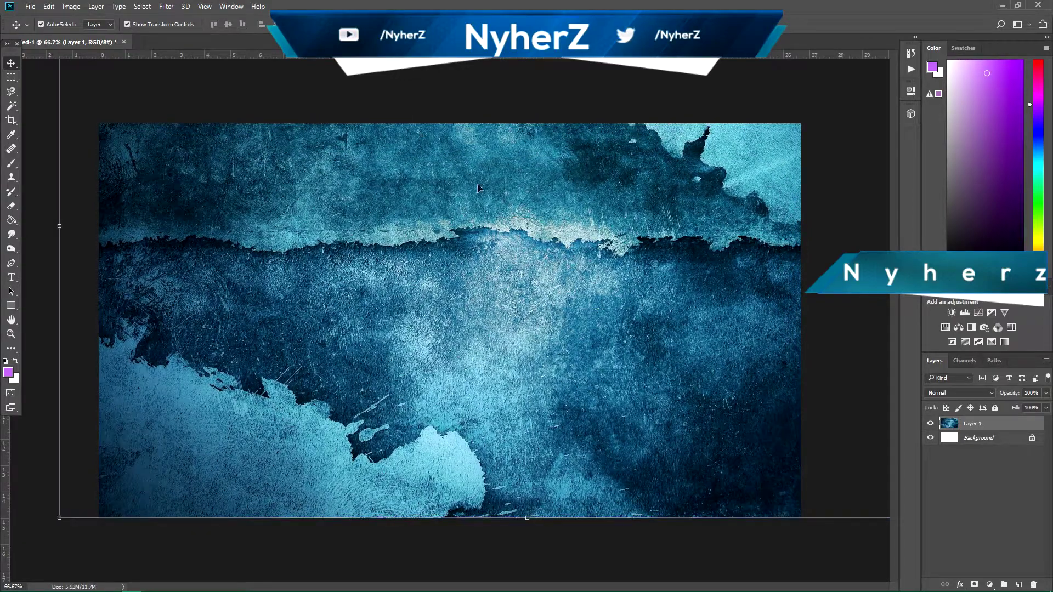
# Delete the white Background layer, leaving no layer selected
pyautogui.click(990, 436)
pyautogui.rightClick(994, 439)
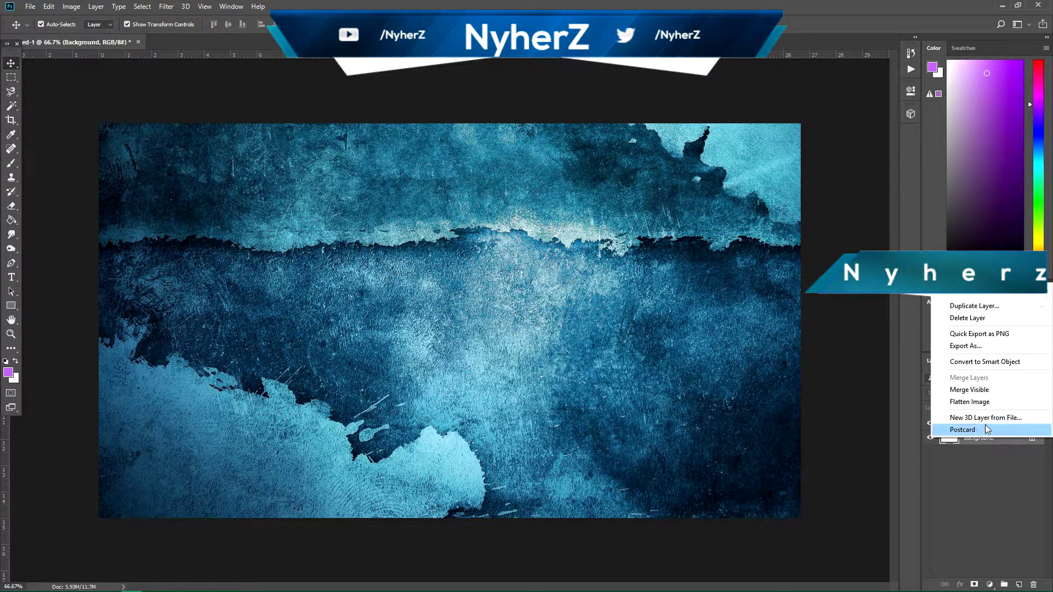
pyautogui.click(1014, 318)
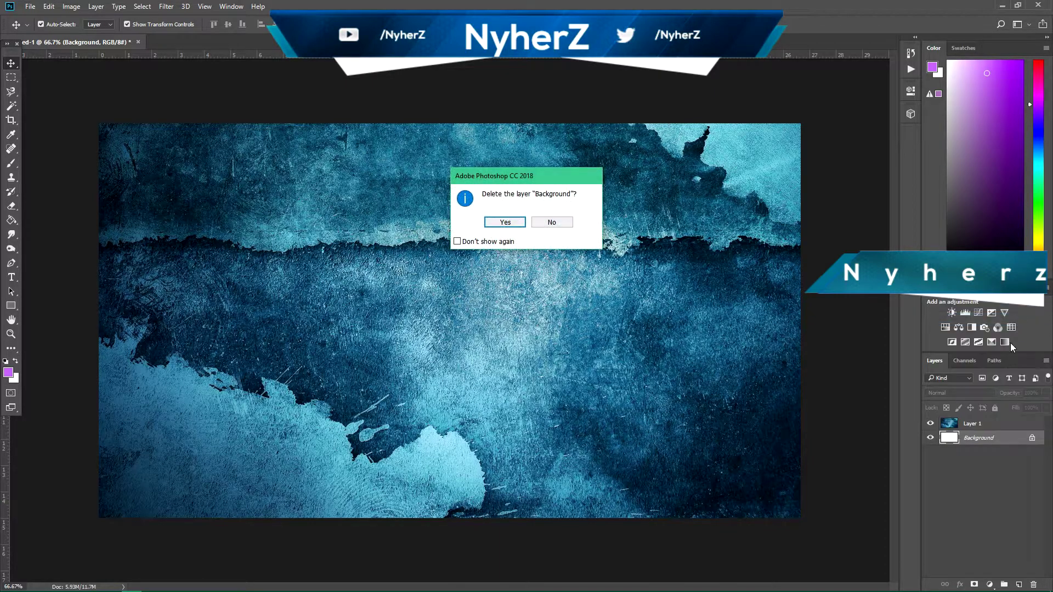
pyautogui.click(507, 222)
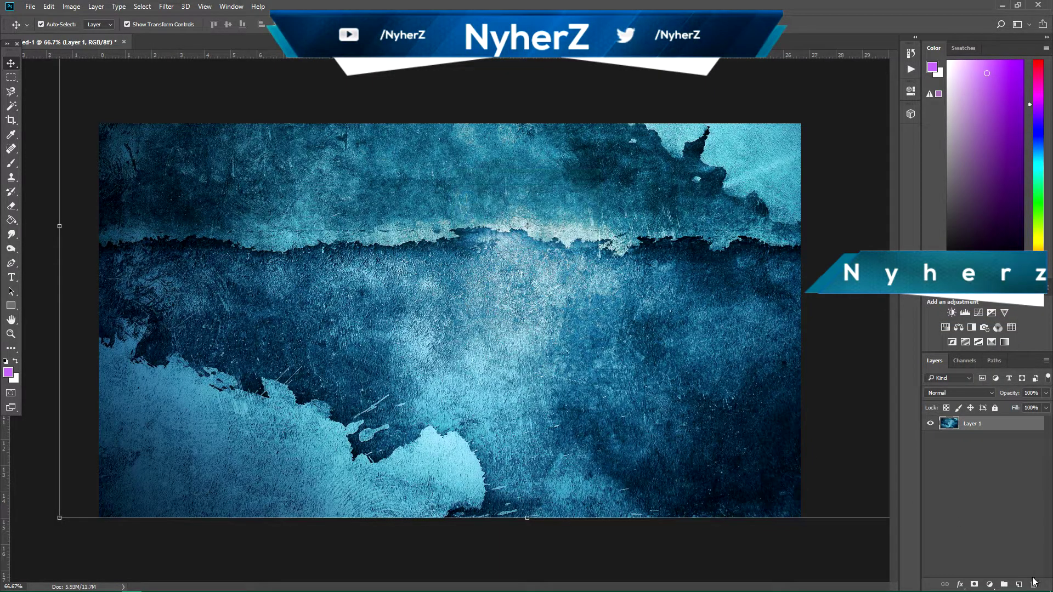
pyautogui.click(1007, 537)
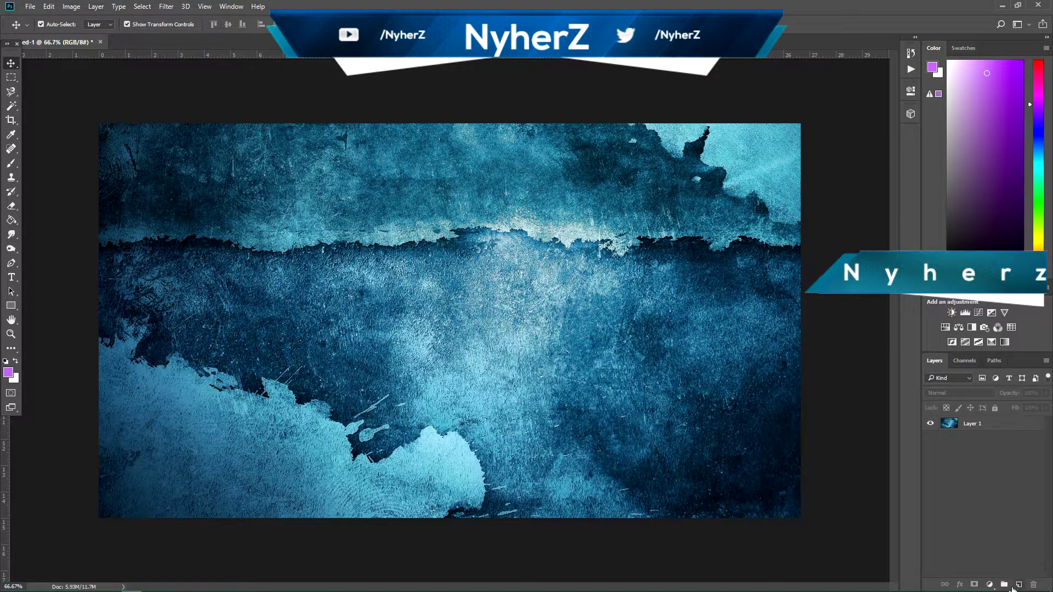
# Add a new layer and start a text line in the canvas's upper left area, using the ObelixPro font
pyautogui.click(1017, 584)
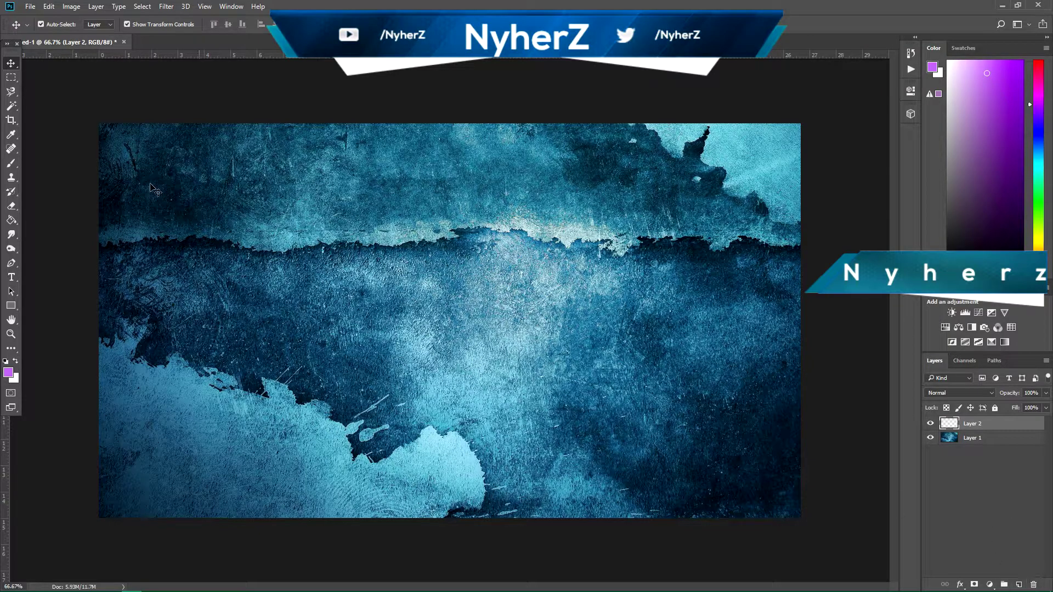
pyautogui.click(17, 282)
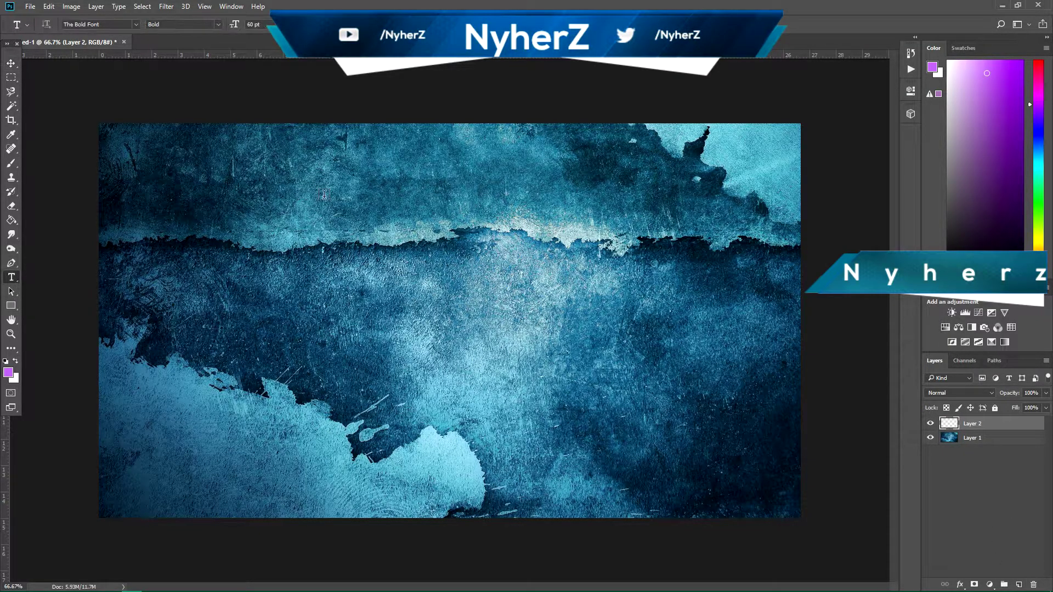
pyautogui.click(234, 213)
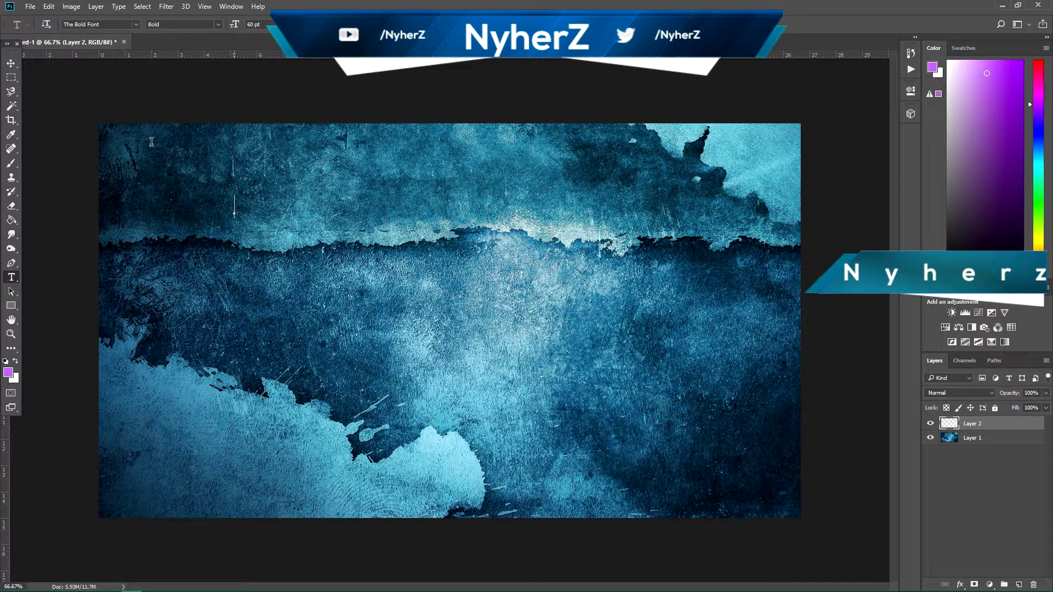
pyautogui.click(136, 26)
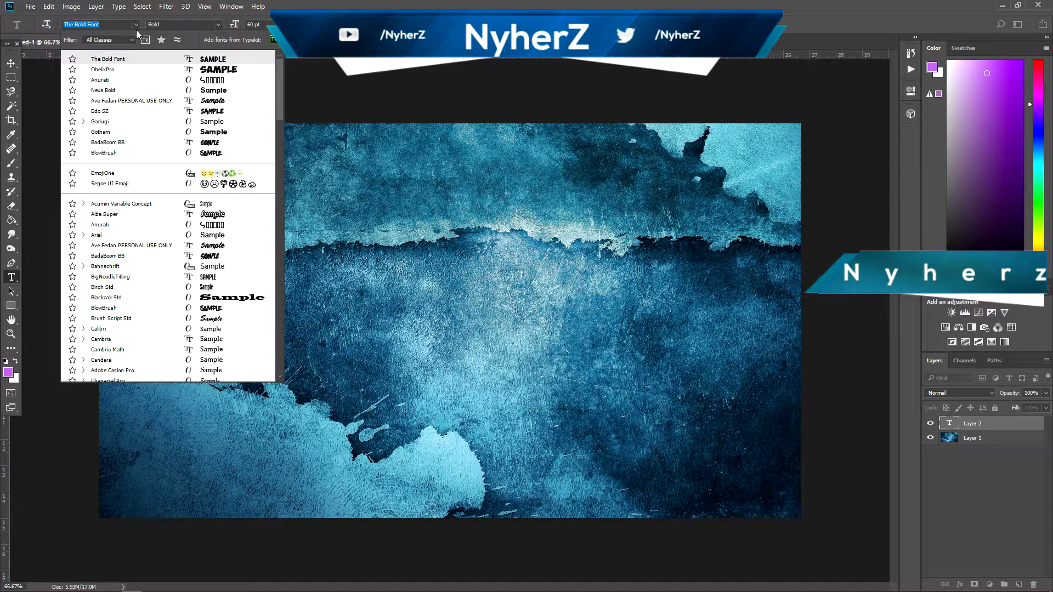
pyautogui.click(155, 71)
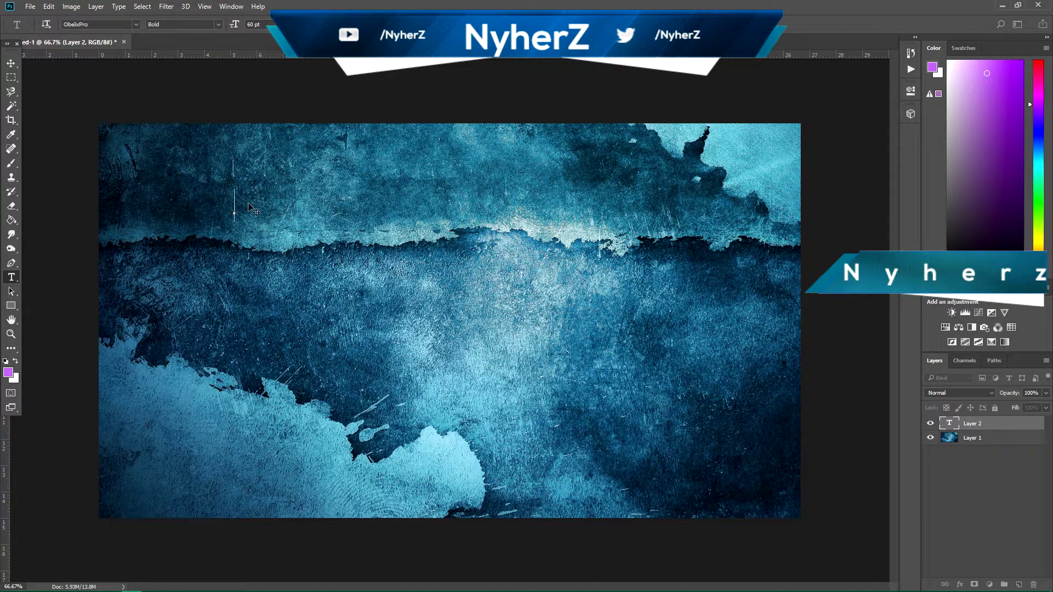
pyautogui.write('HOW TO')
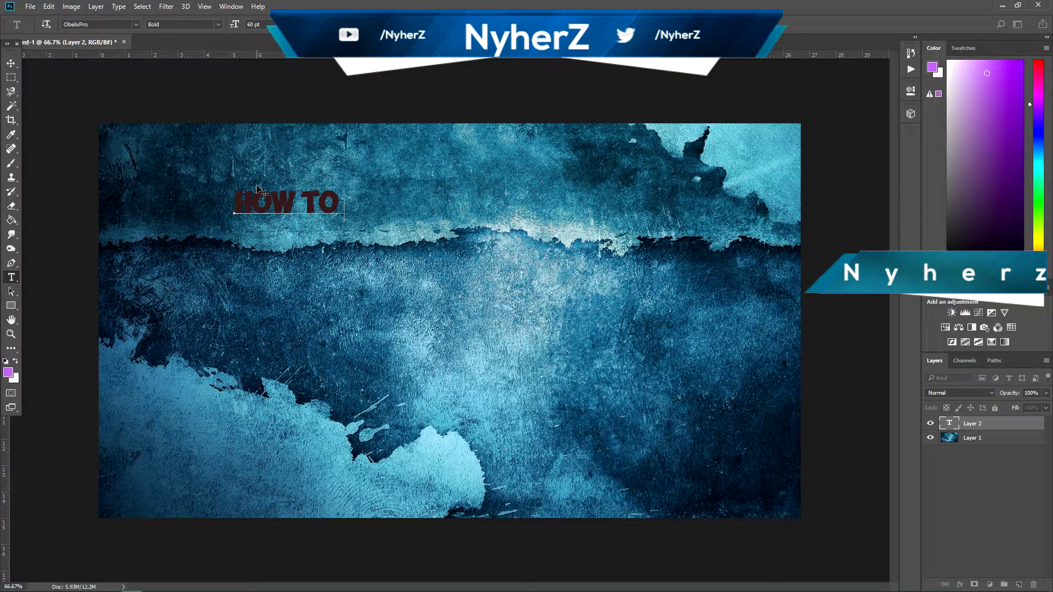
pyautogui.press('BackSpace')
pyautogui.press('BackSpace')
pyautogui.press('BackSpace')
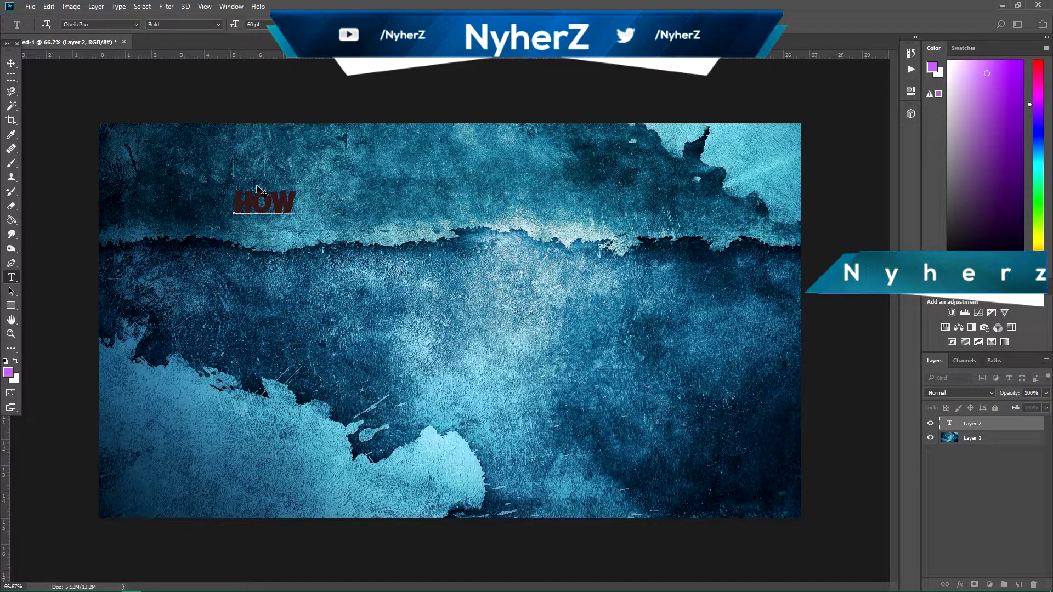
pyautogui.write('GET SON')
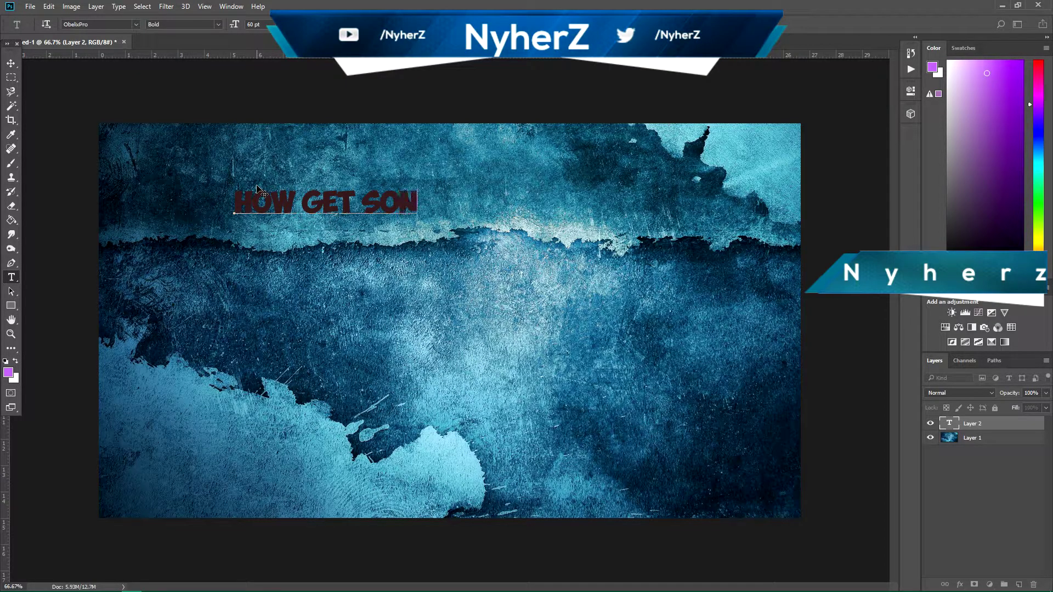
pyautogui.write('Y VEGAS')
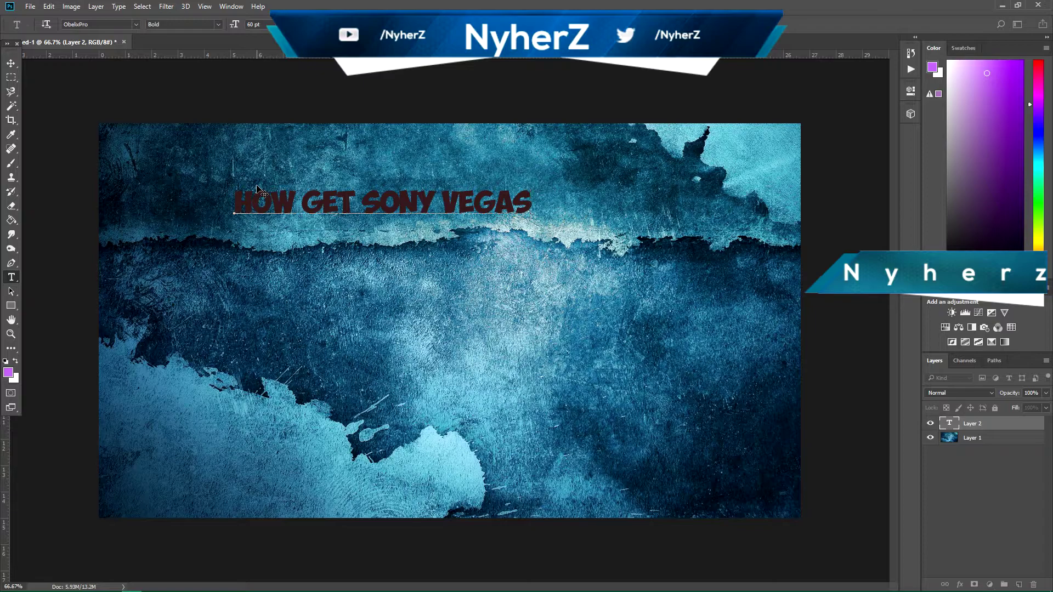
pyautogui.write(' FRE')
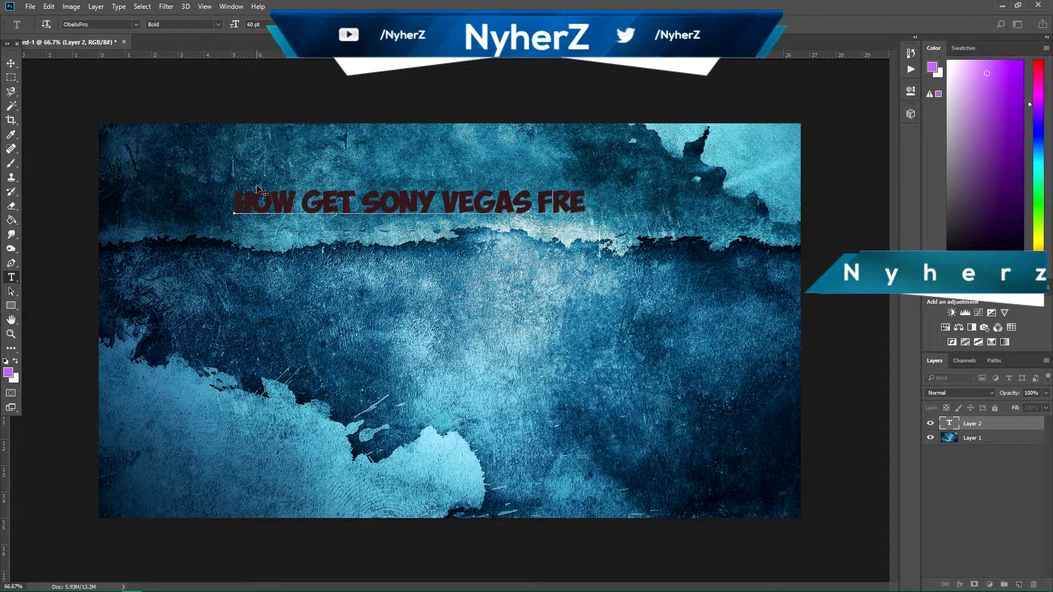
pyautogui.press('BackSpace')
pyautogui.press('BackSpace')
pyautogui.press('BackSpace')
pyautogui.press('BackSpace')
pyautogui.press('BackSpace')
pyautogui.press('BackSpace')
pyautogui.press('BackSpace')
pyautogui.press('BackSpace')
pyautogui.press('BackSpace')
pyautogui.press('BackSpace')
pyautogui.press('BackSpace')
pyautogui.press('BackSpace')
pyautogui.press('BackSpace')
pyautogui.press('BackSpace')
pyautogui.press('BackSpace')
pyautogui.press('BackSpace')
pyautogui.press('BackSpace')
pyautogui.press('BackSpace')
pyautogui.press('BackSpace')
pyautogui.press('BackSpace')
pyautogui.press('BackSpace')
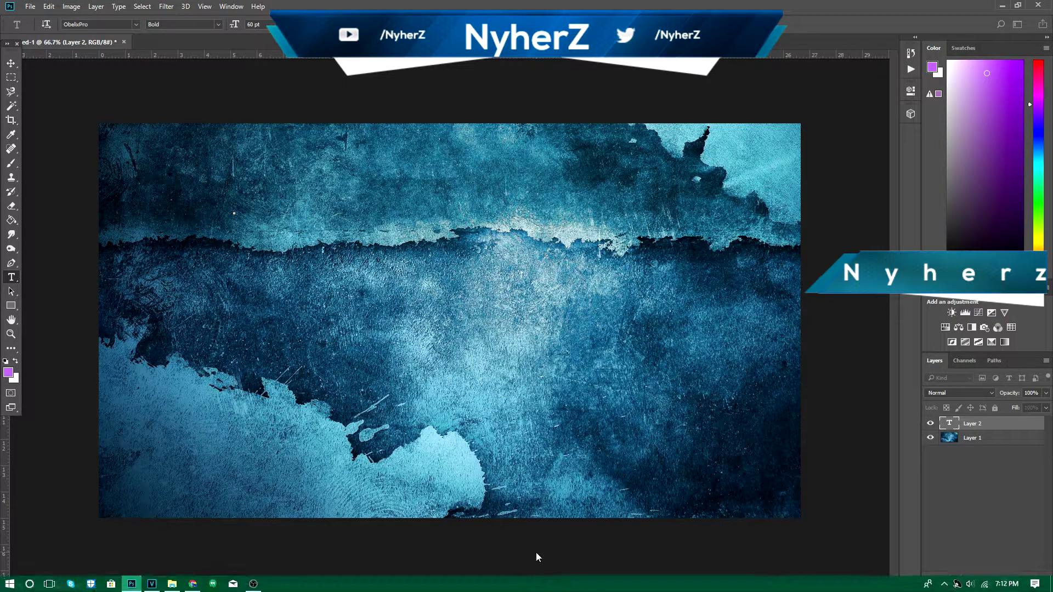
# Enter GET as the text and commit it
pyautogui.write('GET')
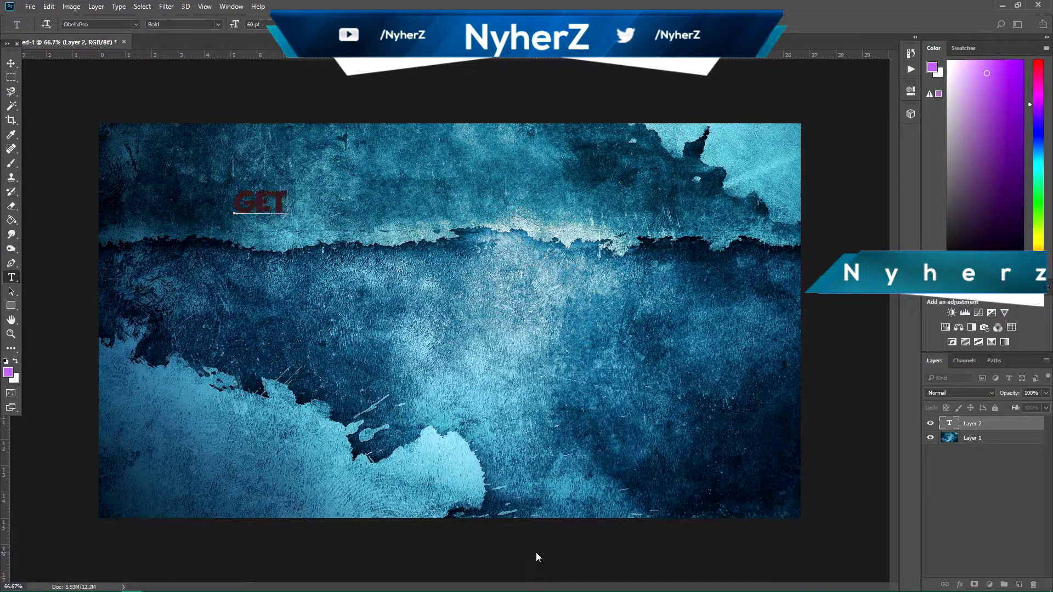
pyautogui.click(66, 24)
pyautogui.hotkey('ctrl', 'Return')
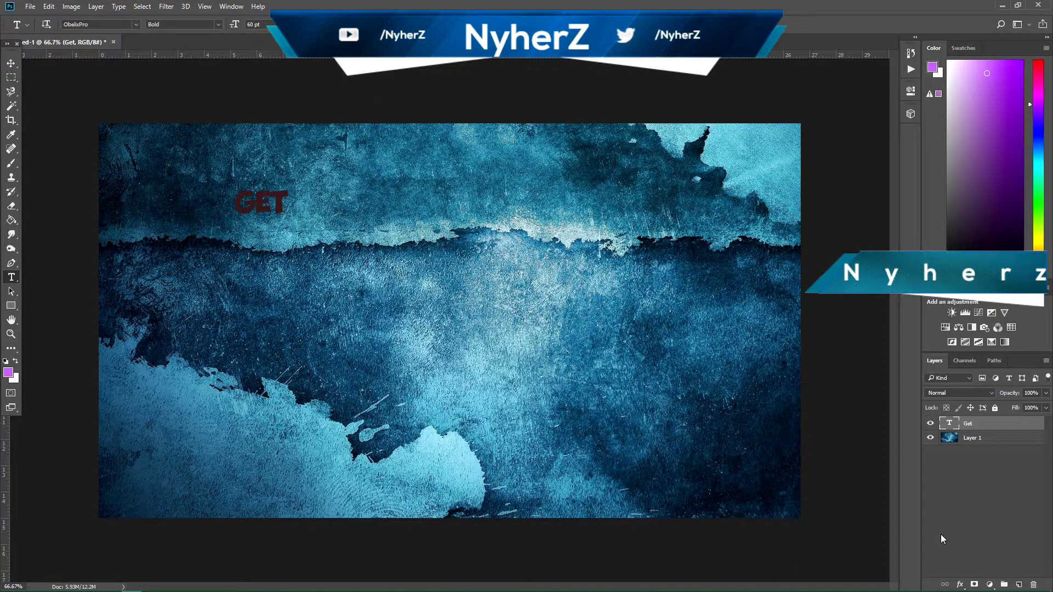
# Scale the GET text proportionally to about 369% and centre it horizontally near the top of the canvas
pyautogui.click(11, 63)
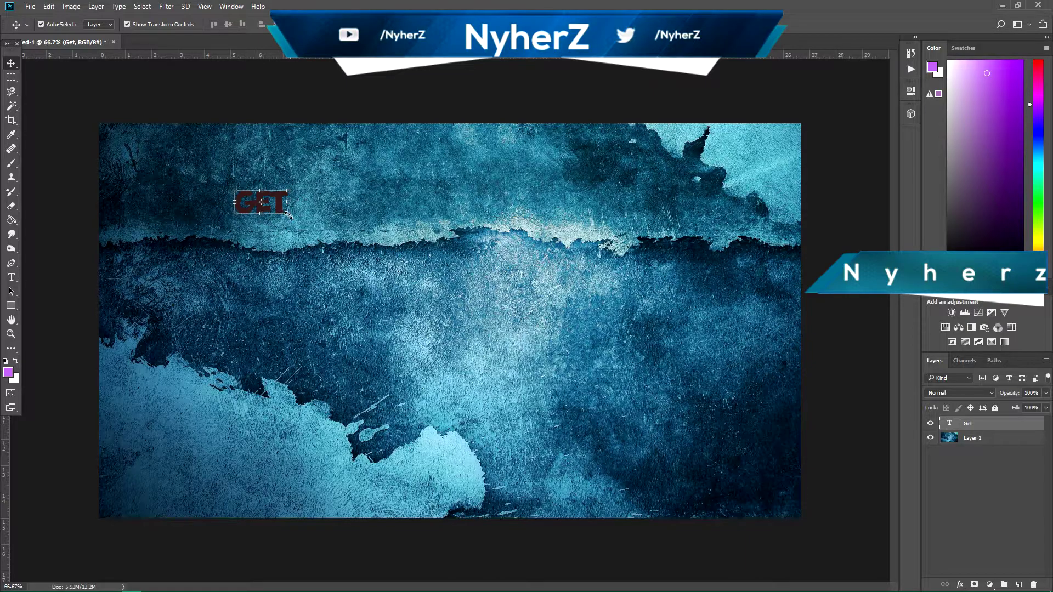
pyautogui.moveTo(288, 213); pyautogui.dragTo(458, 289)
pyautogui.moveTo(310, 262); pyautogui.dragTo(404, 206)
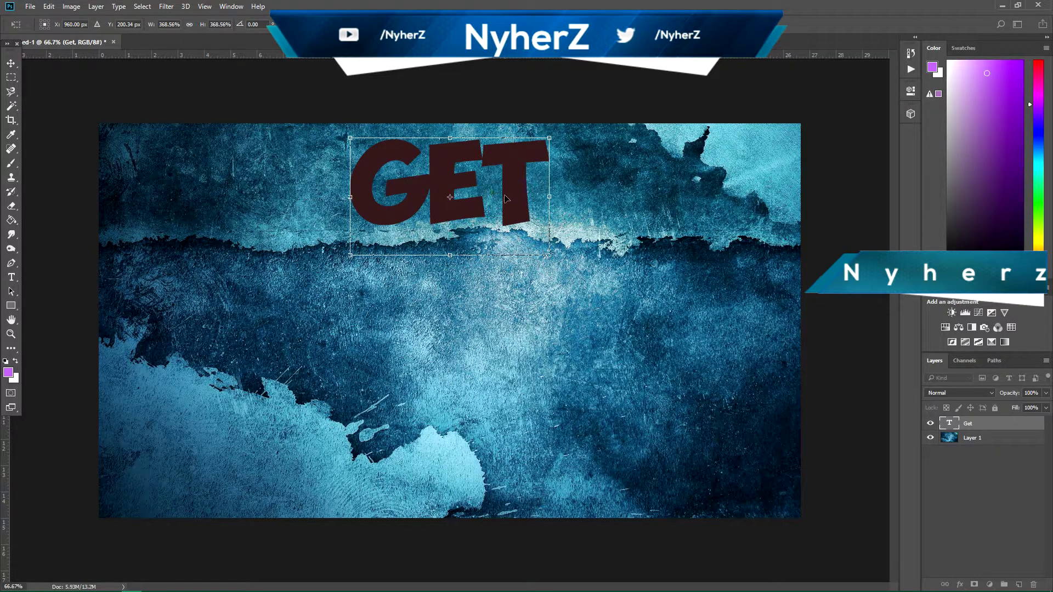
pyautogui.press('Return')
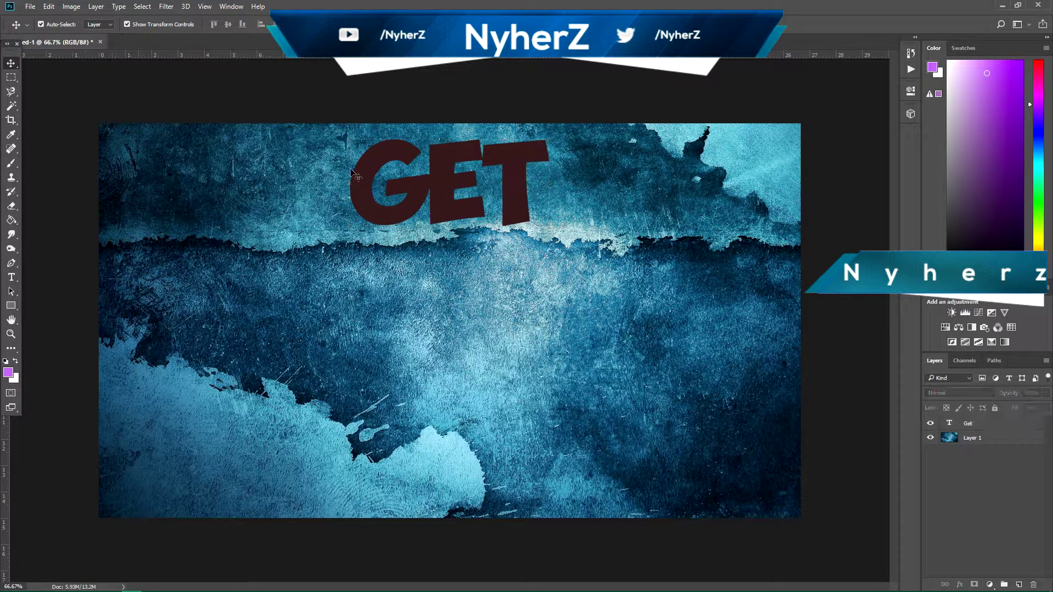
# Add a Drop Shadow effect to the GET text layer and set its opacity to 66%
pyautogui.click(958, 424)
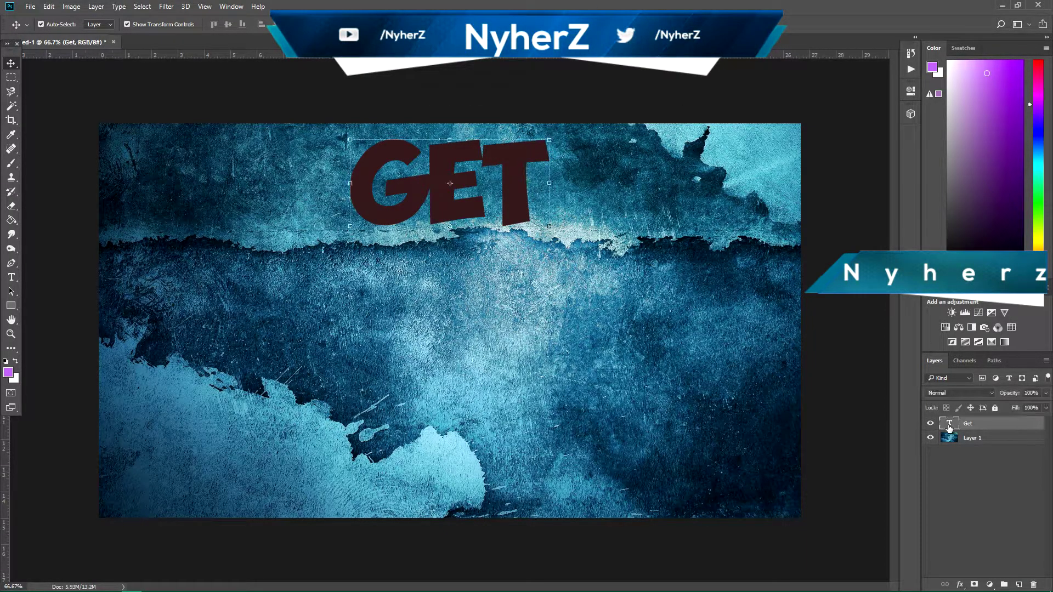
pyautogui.rightClick(966, 417)
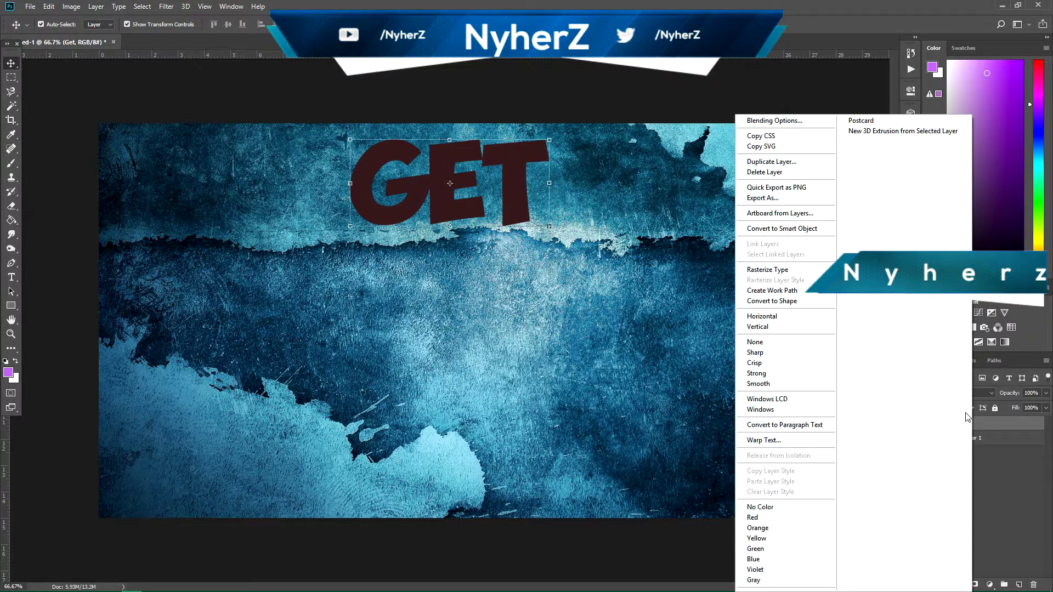
pyautogui.click(788, 120)
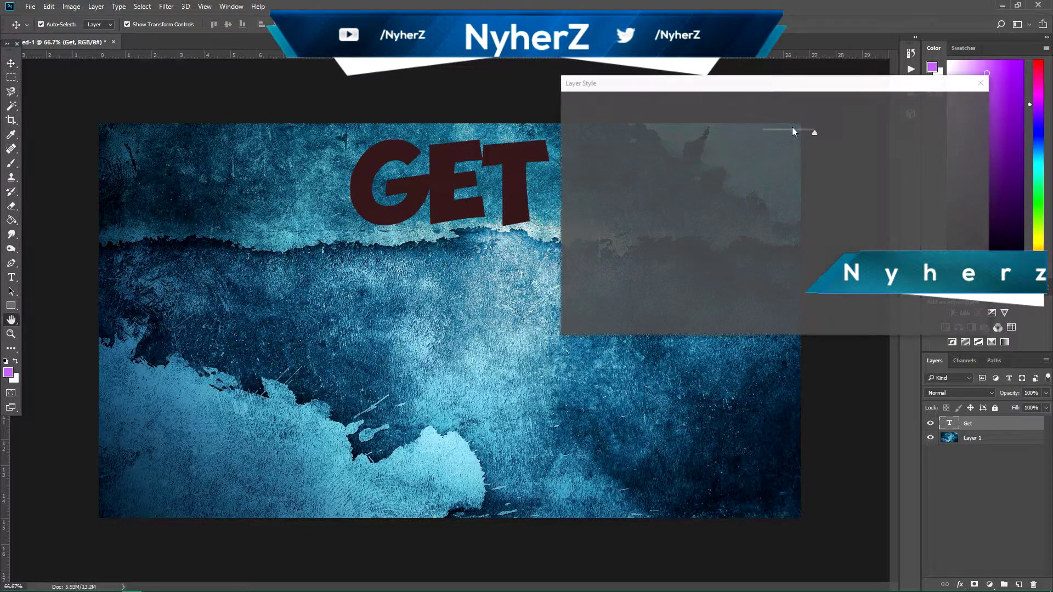
pyautogui.moveTo(626, 87); pyautogui.dragTo(655, 71)
pyautogui.click(702, 290)
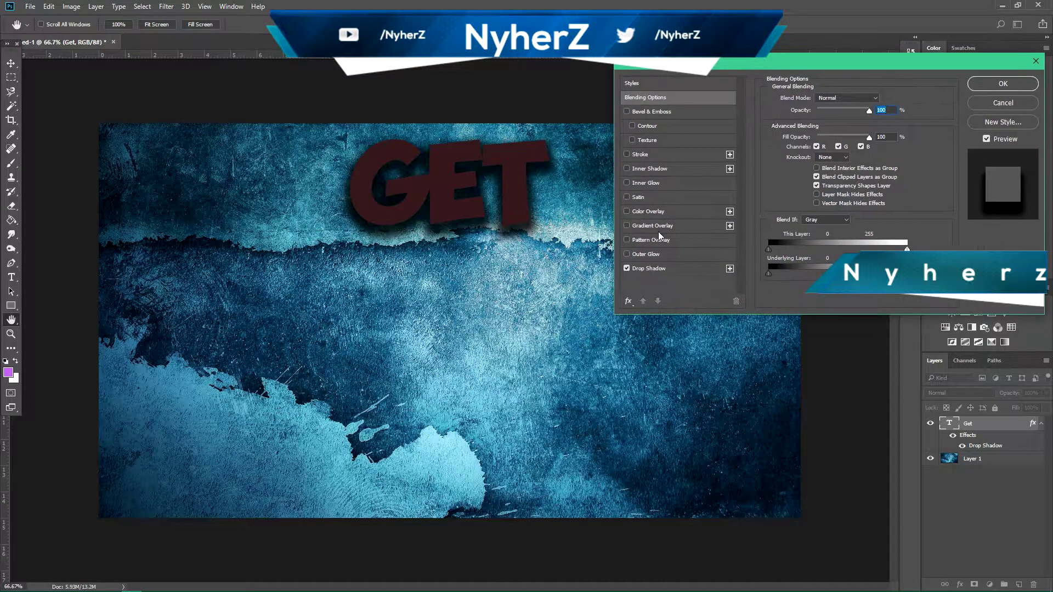
pyautogui.click(666, 269)
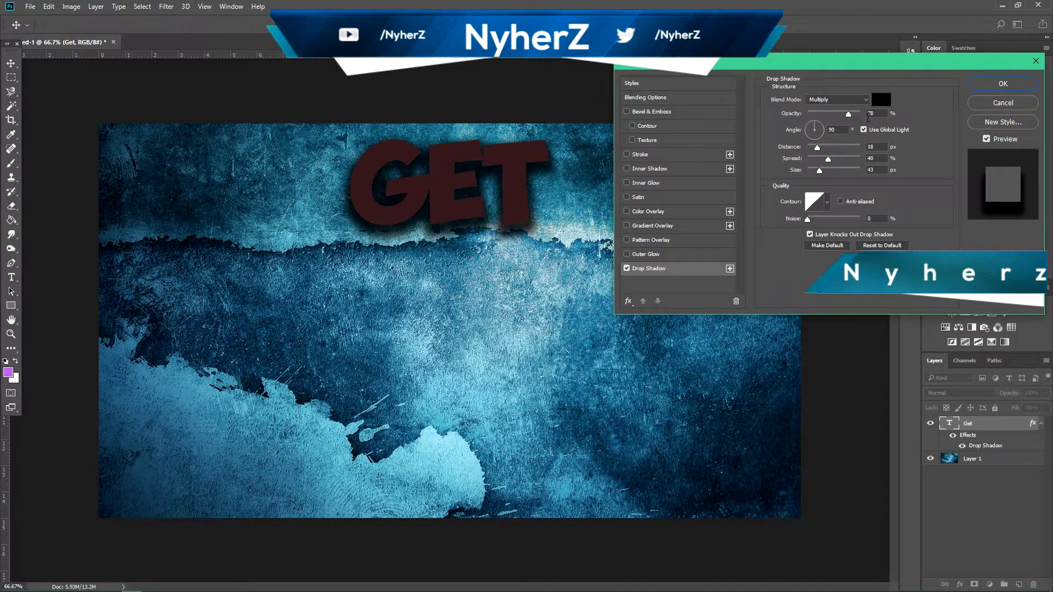
pyautogui.moveTo(848, 115); pyautogui.dragTo(841, 116)
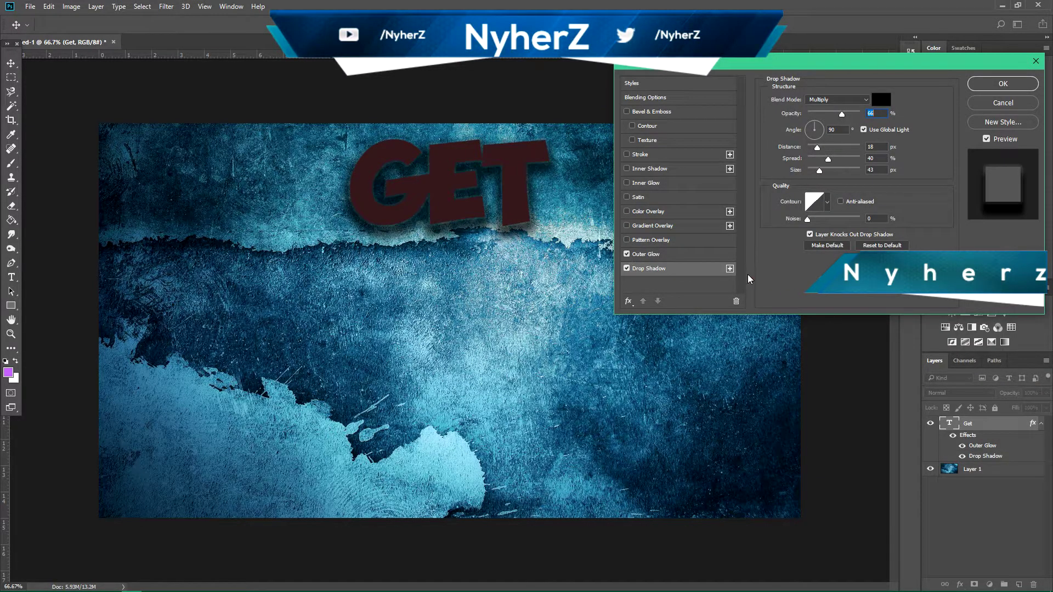
# Give the GET text a white Outer Glow with 100% opacity, 100% spread and a size of 24 px
pyautogui.click(704, 255)
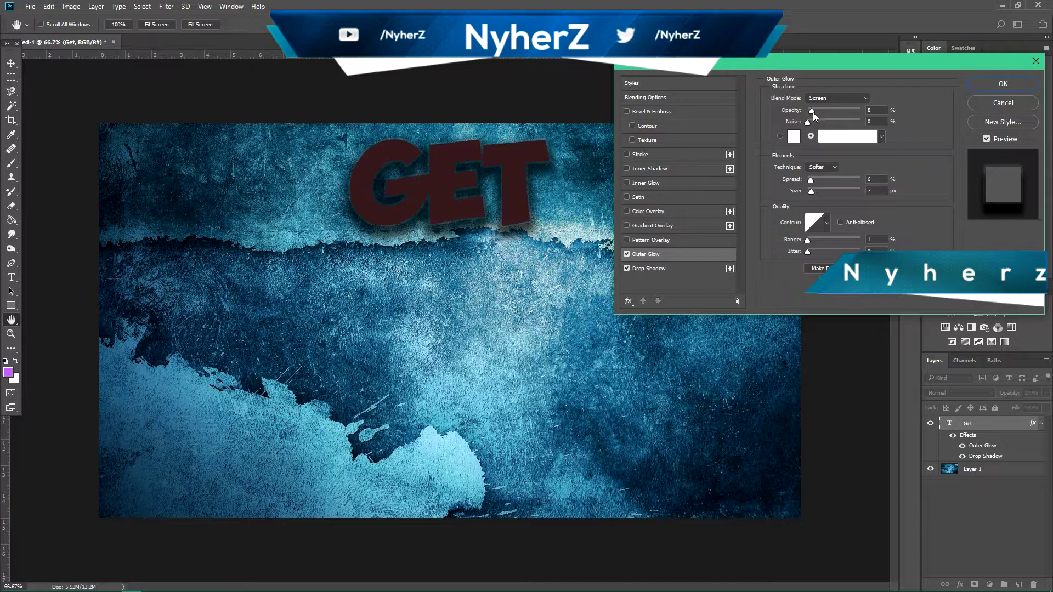
pyautogui.moveTo(812, 113); pyautogui.dragTo(932, 136)
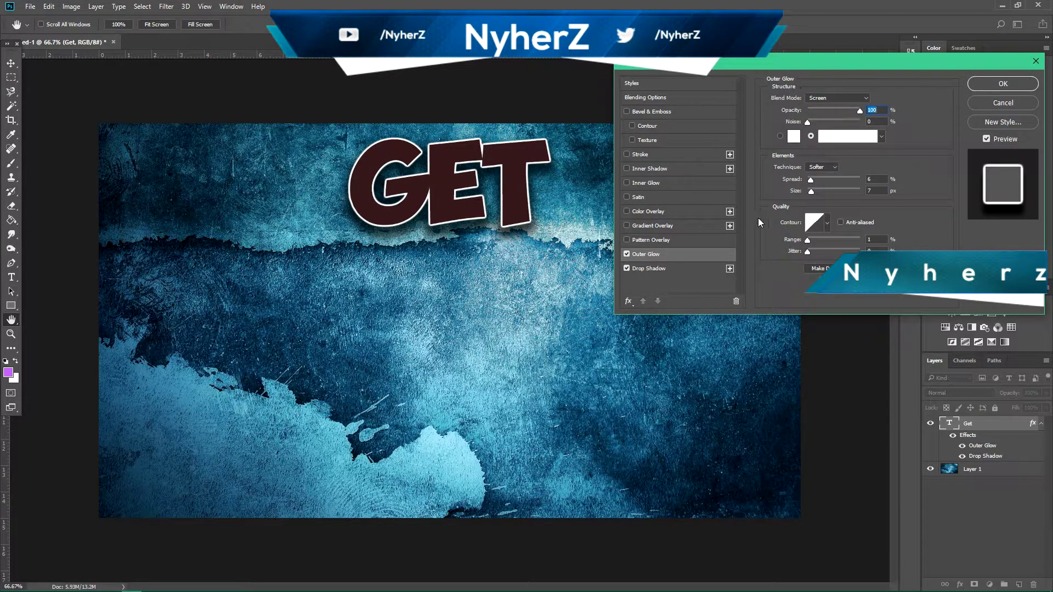
pyautogui.moveTo(810, 179); pyautogui.dragTo(860, 180)
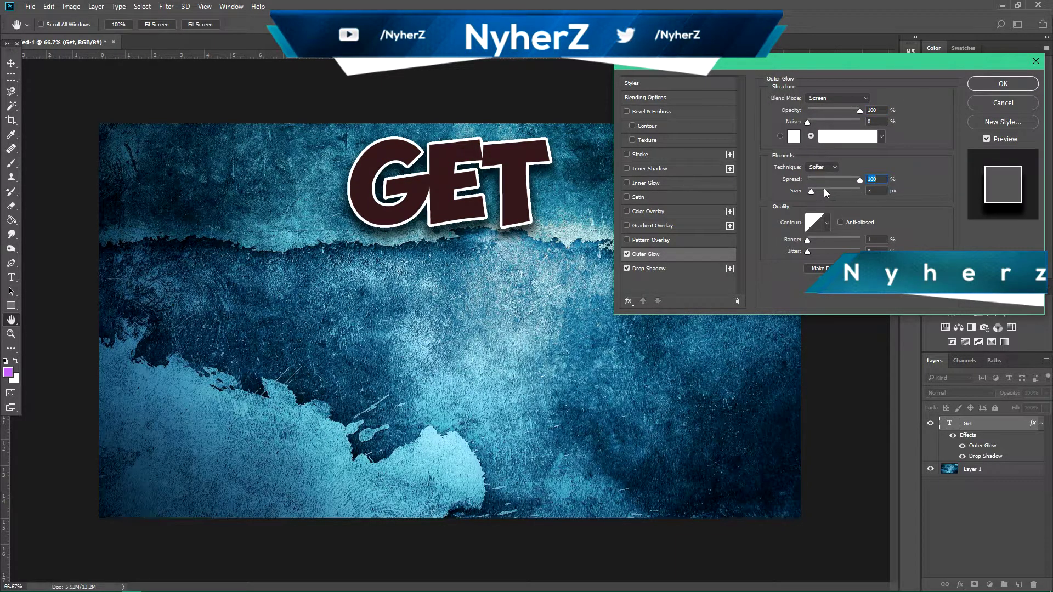
pyautogui.moveTo(812, 192); pyautogui.dragTo(815, 192)
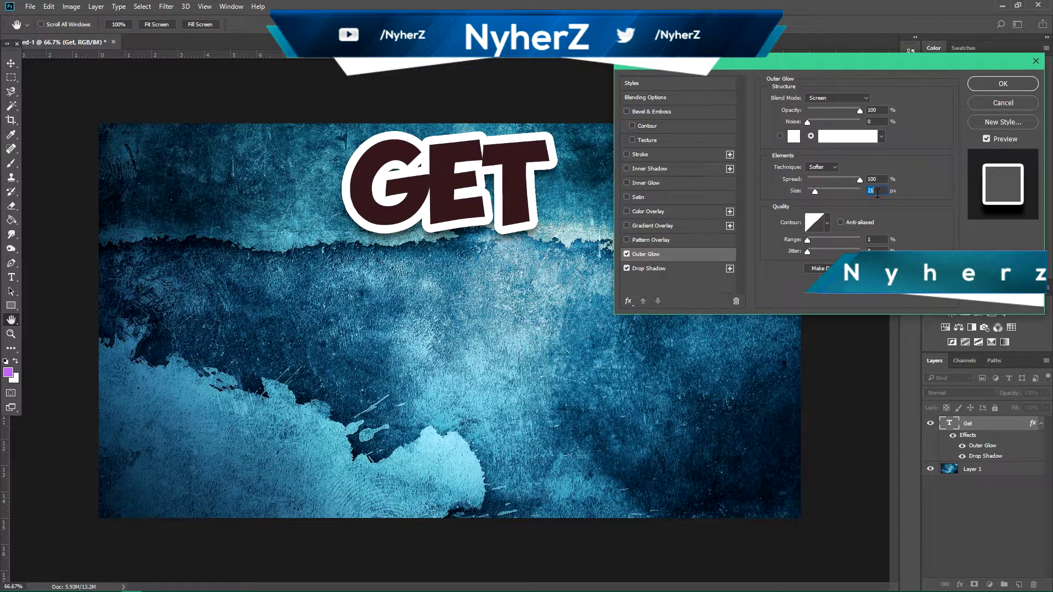
pyautogui.write('24')
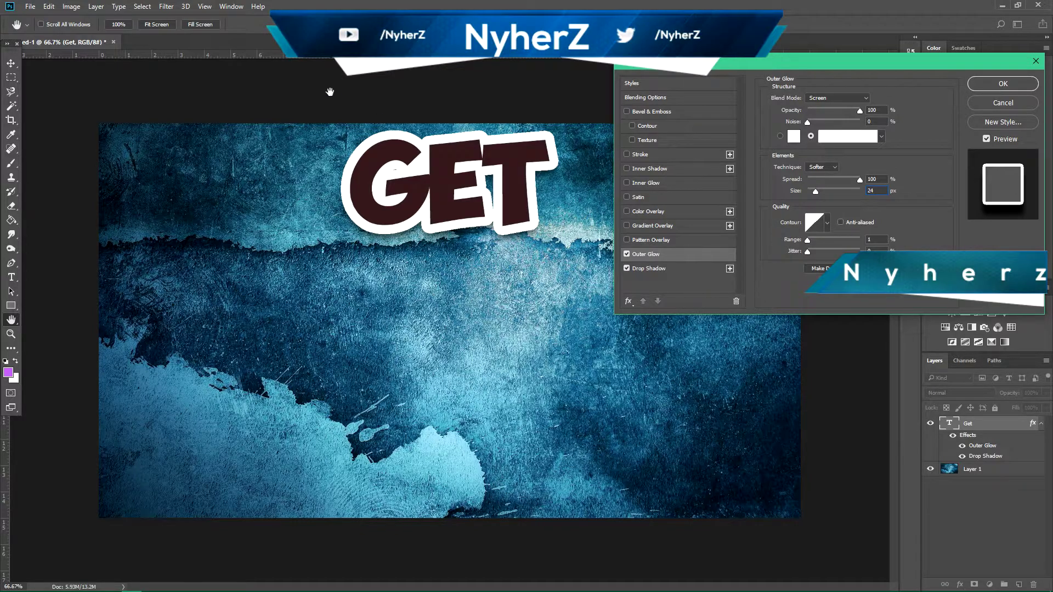
# Add a Gradient Overlay to the GET text using the white-to-grey gradient preset
pyautogui.click(627, 225)
pyautogui.click(660, 227)
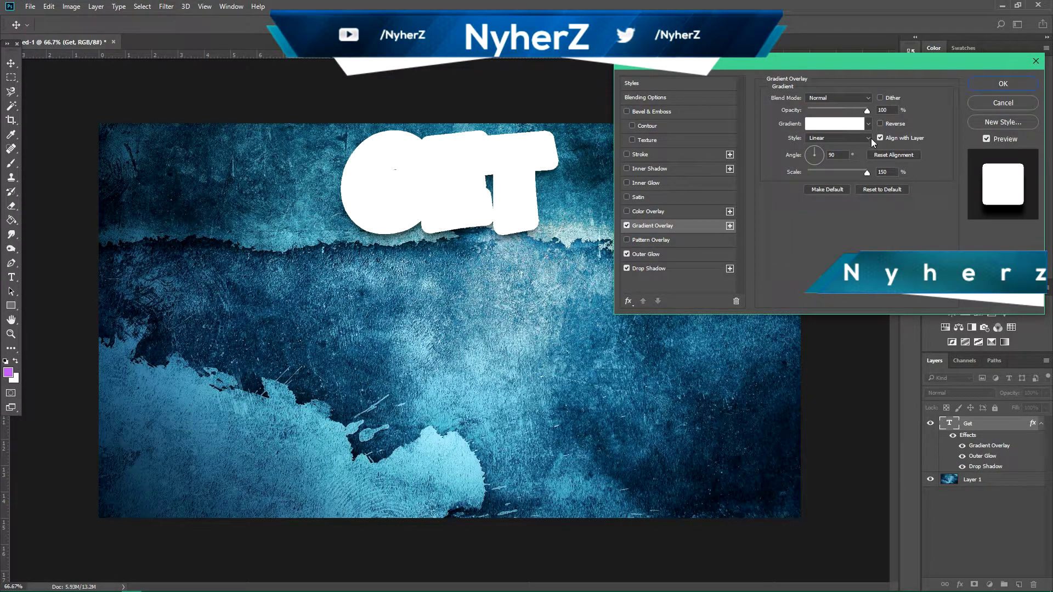
pyautogui.click(868, 125)
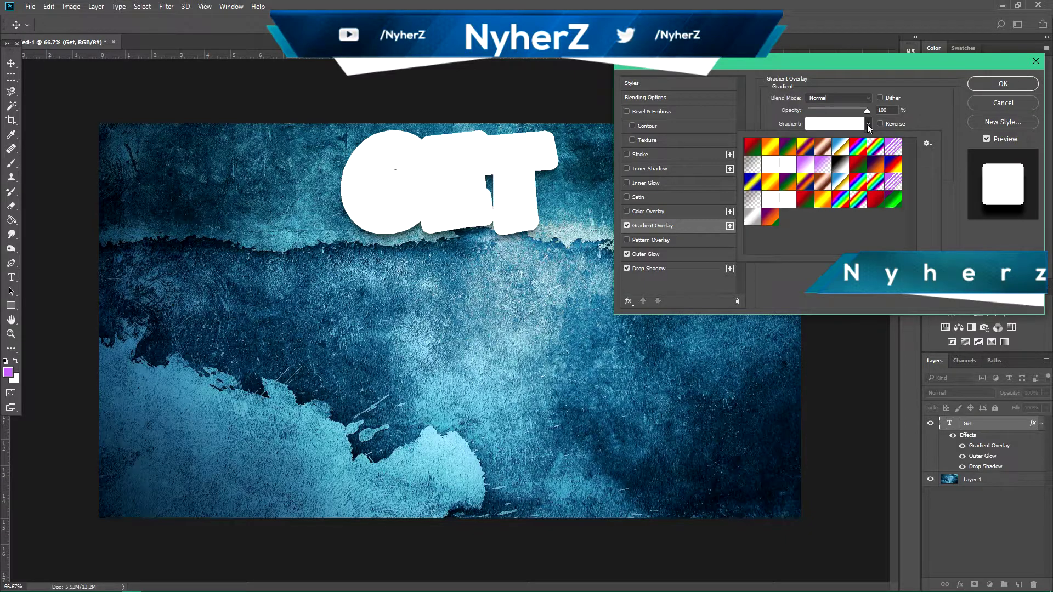
pyautogui.click(874, 200)
pyautogui.click(887, 204)
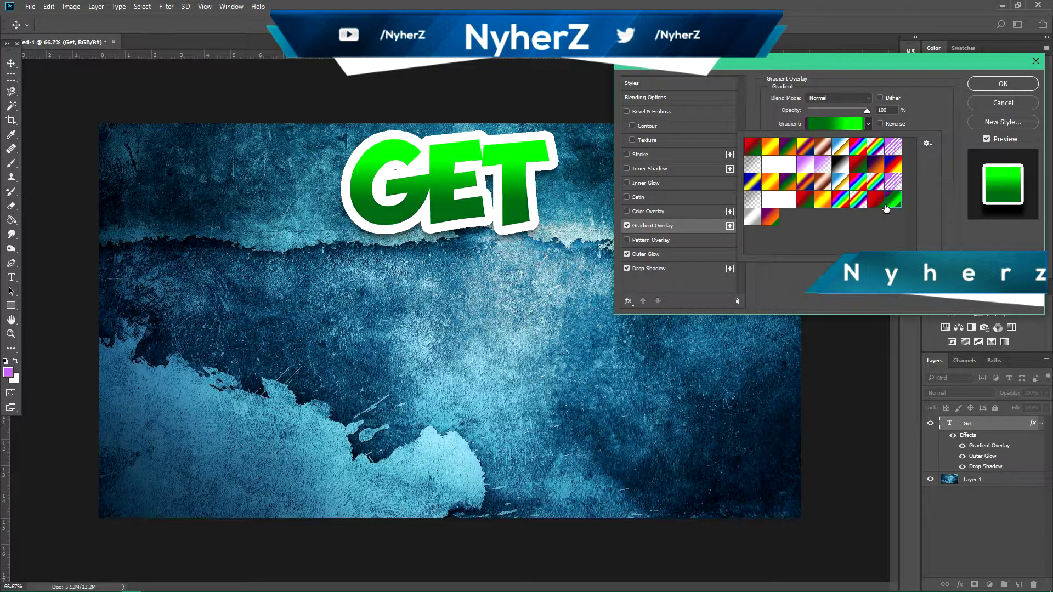
pyautogui.click(752, 218)
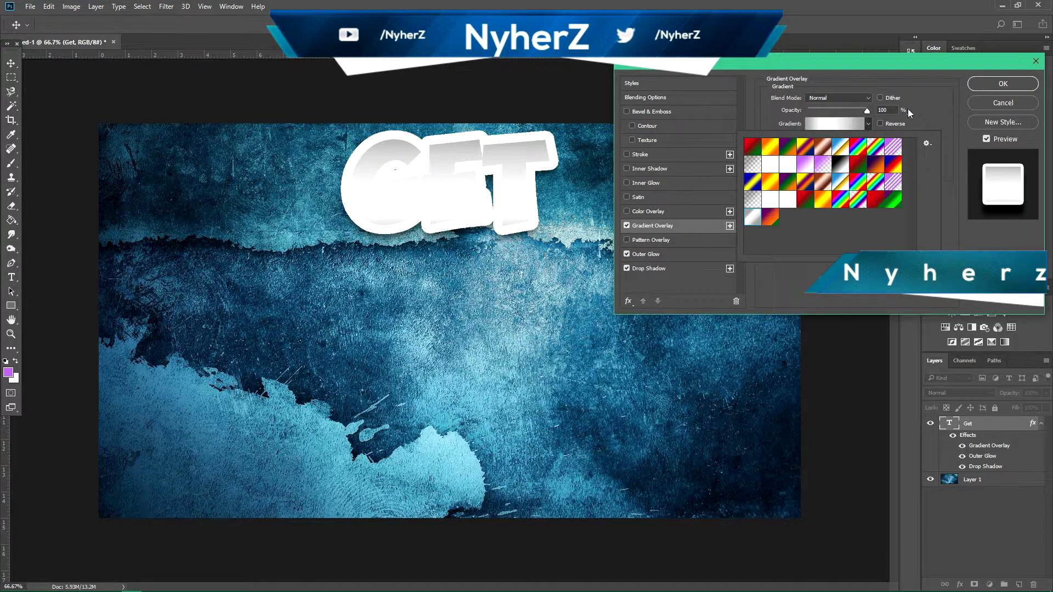
pyautogui.click(776, 219)
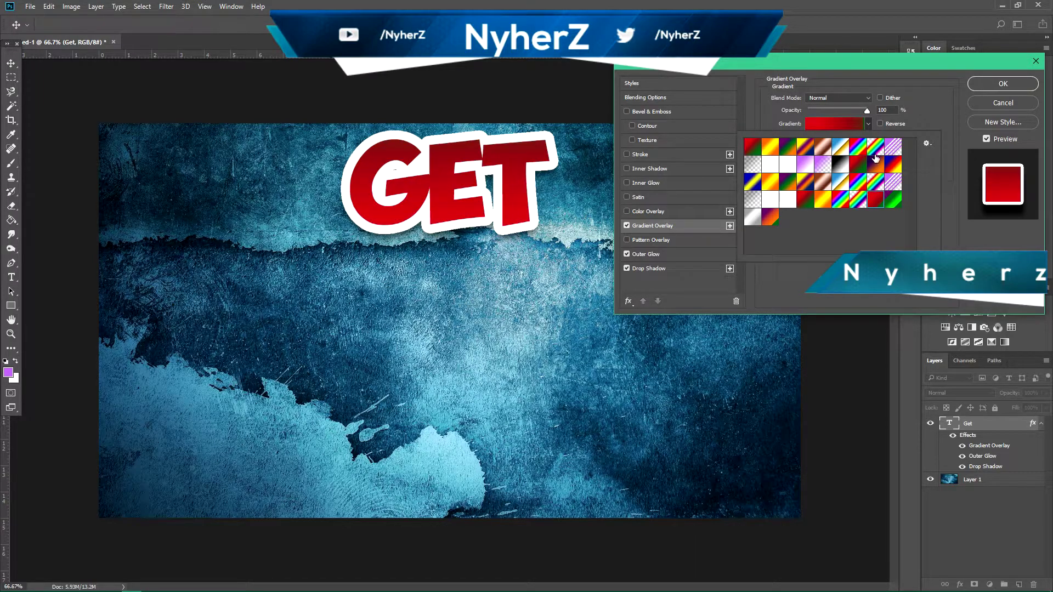
pyautogui.click(750, 223)
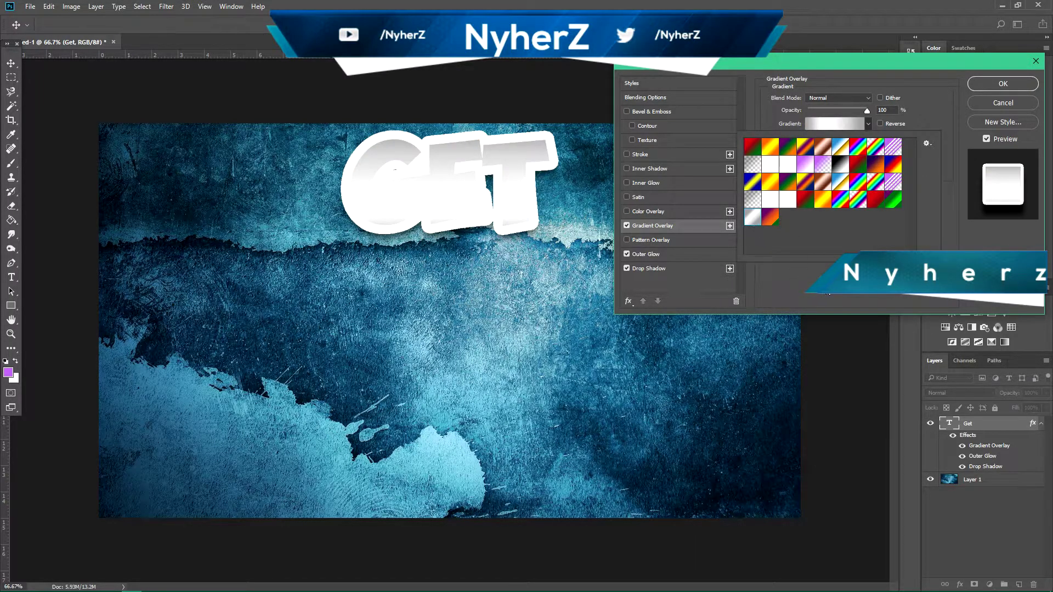
pyautogui.press('Return')
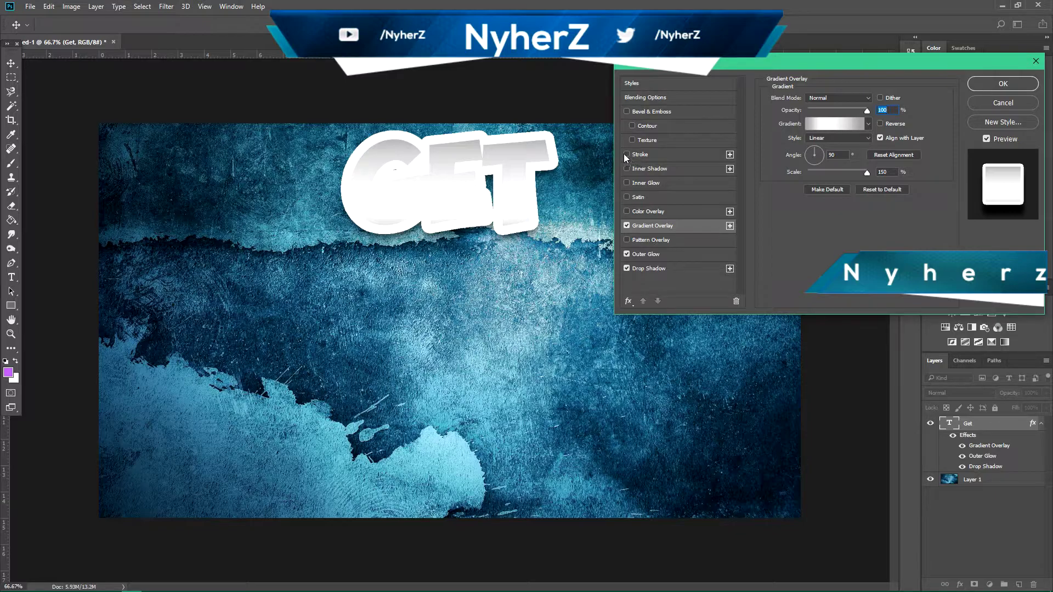
# Add a black outside Stroke to the GET text and set its size to 18 px
pyautogui.click(626, 154)
pyautogui.click(662, 154)
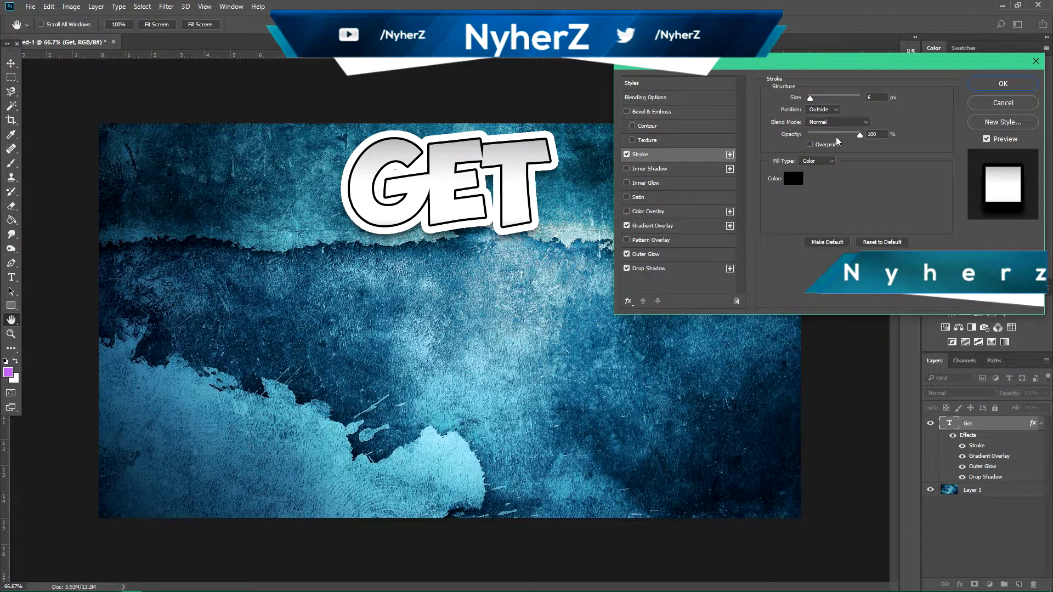
pyautogui.click(640, 254)
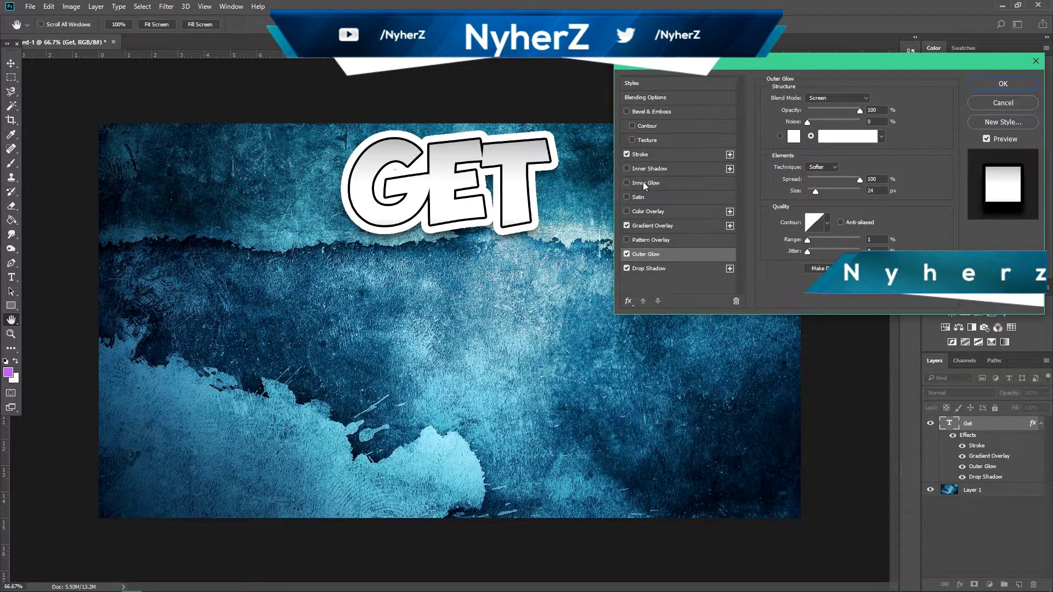
pyautogui.click(640, 154)
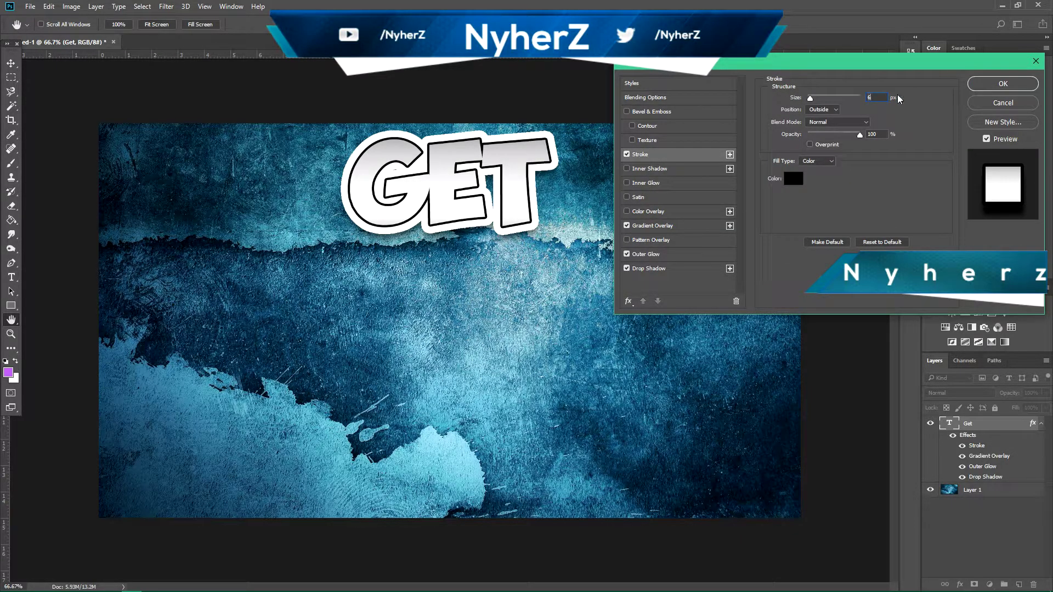
pyautogui.write('18')
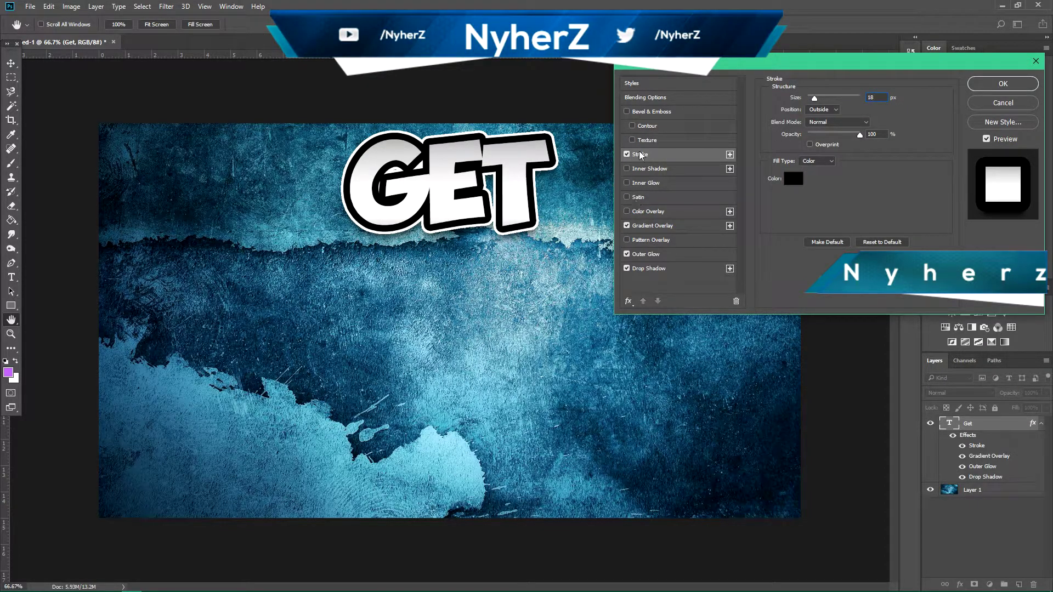
# Add Bevel & Emboss to the GET text with the Pillow Emboss style and 115% depth, and apply the layer styles
pyautogui.click(626, 112)
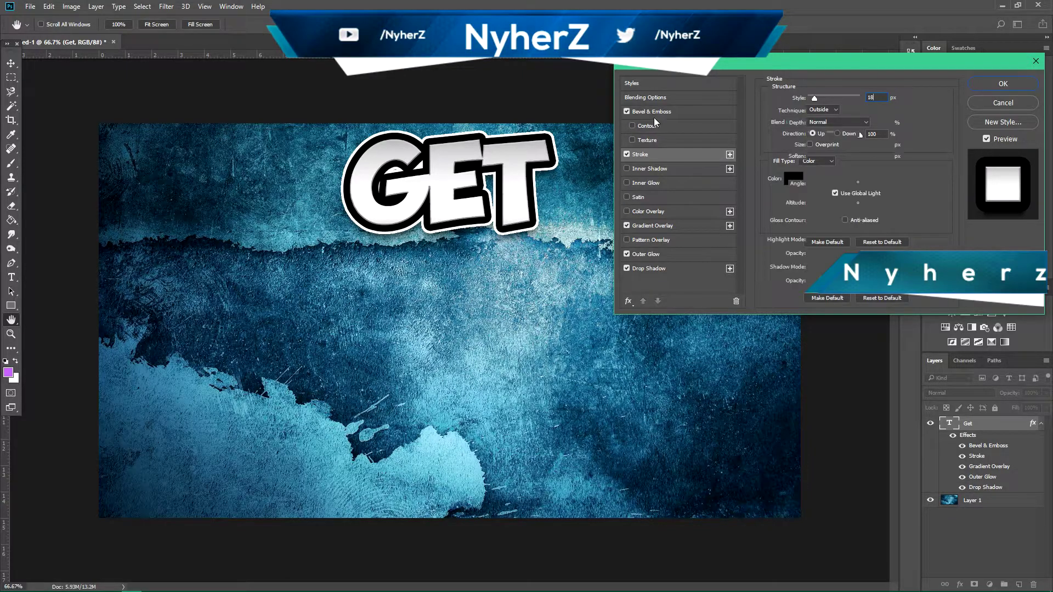
pyautogui.click(655, 115)
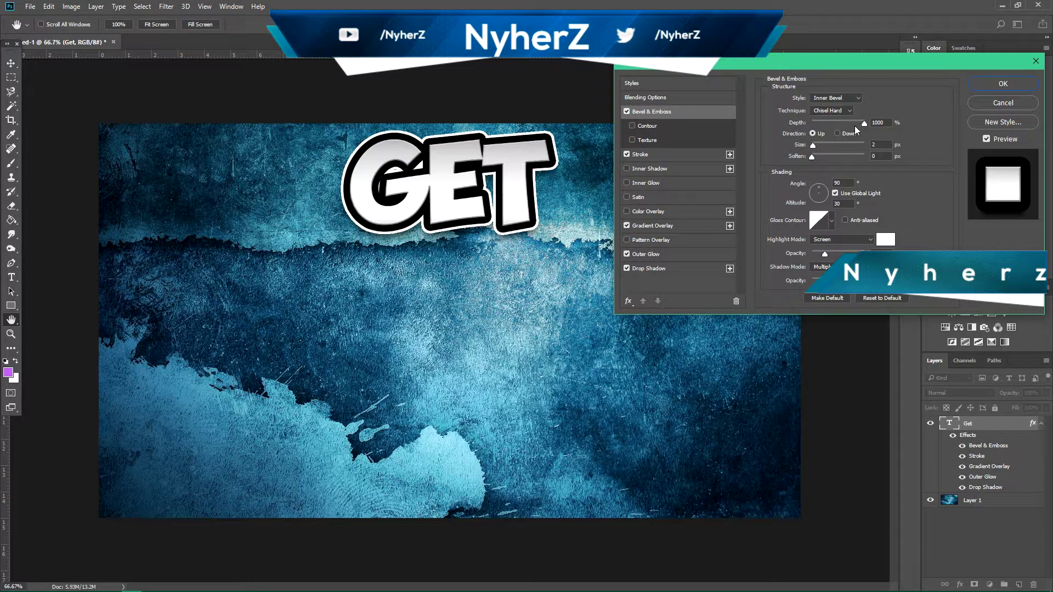
pyautogui.moveTo(863, 122); pyautogui.dragTo(819, 121)
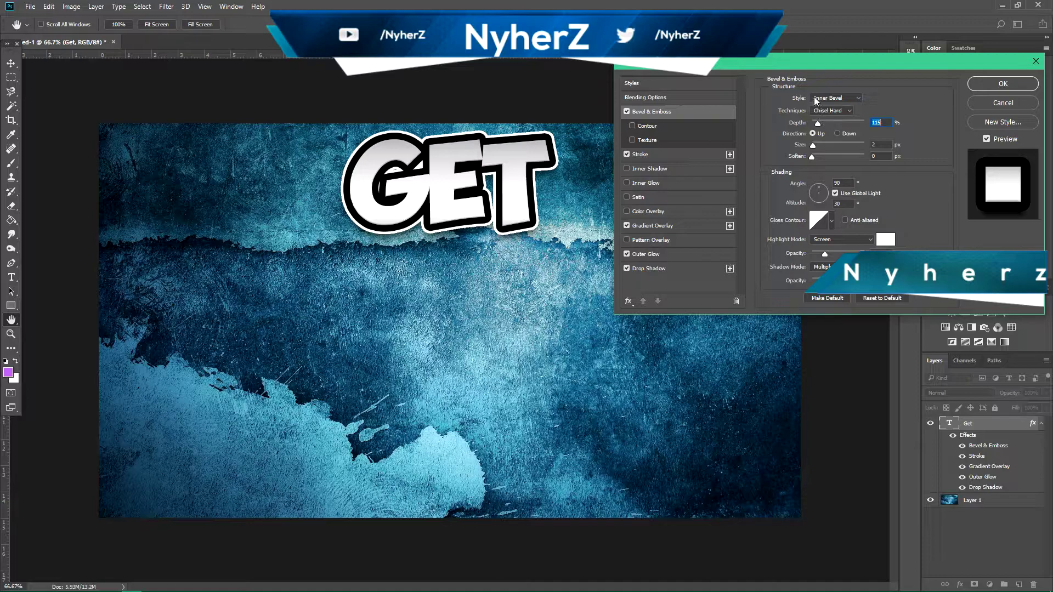
pyautogui.click(834, 98)
pyautogui.click(836, 126)
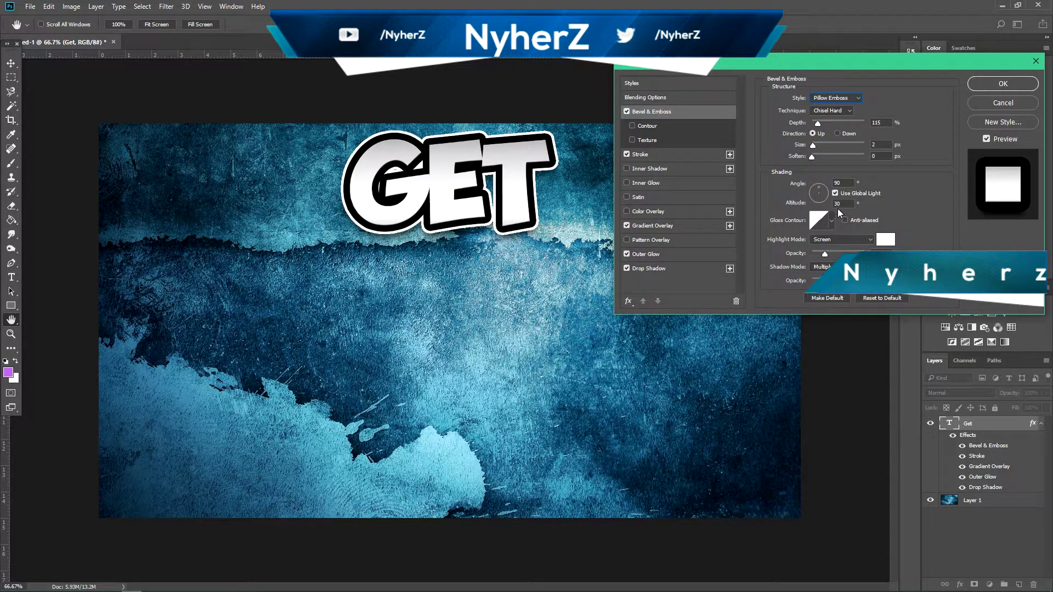
pyautogui.click(1001, 83)
# Add a new layer and enter VEGAS as a separate text line below GET
pyautogui.click(1023, 581)
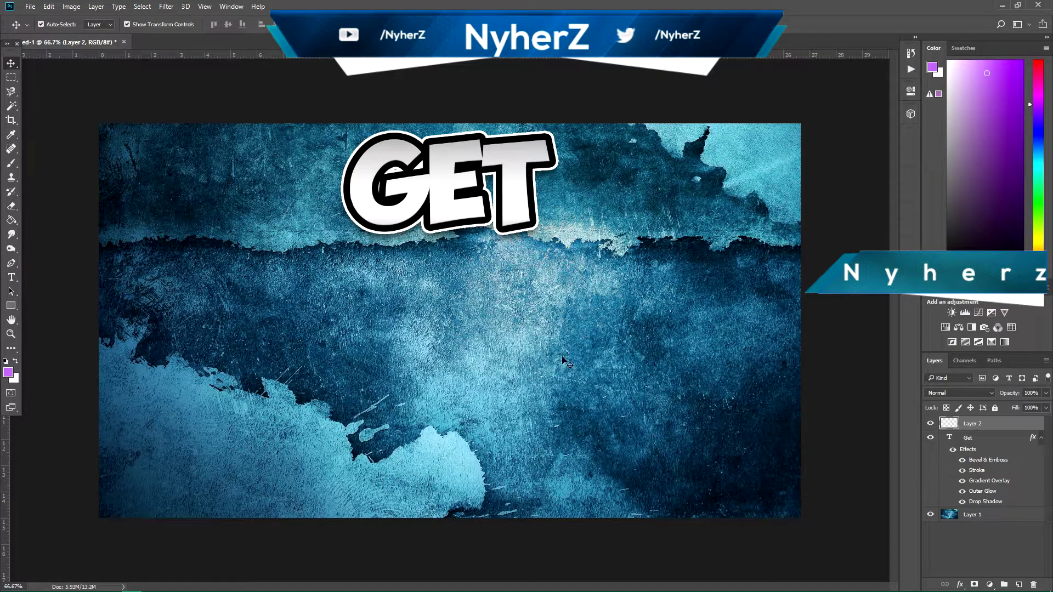
pyautogui.click(11, 277)
pyautogui.click(254, 310)
pyautogui.write('VEGAS')
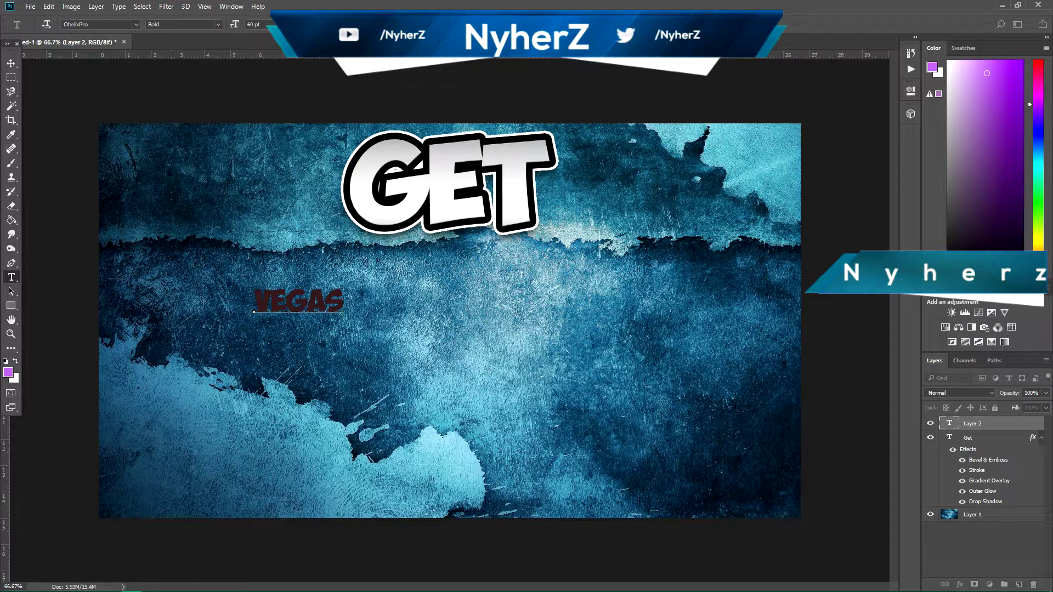
pyautogui.hotkey('ctrl', 'Return')
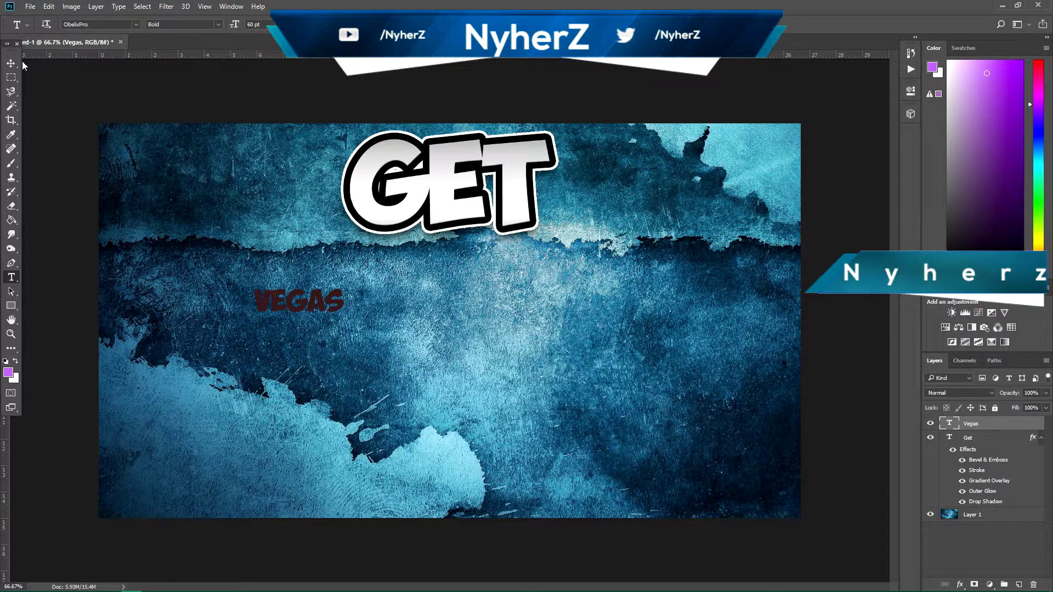
# Scale the VEGAS text proportionally to about 415%, place it roughly centred beneath GET, and deselect the layer
pyautogui.click(10, 64)
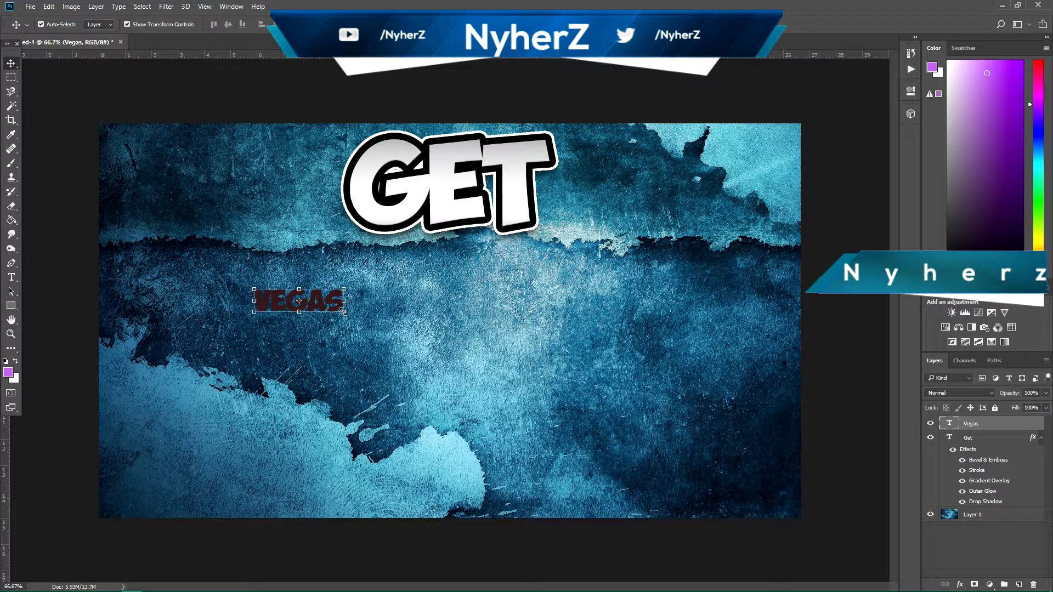
pyautogui.hotkey('ctrl', 't')
pyautogui.moveTo(342, 320); pyautogui.dragTo(632, 404)
pyautogui.moveTo(320, 321); pyautogui.dragTo(322, 288)
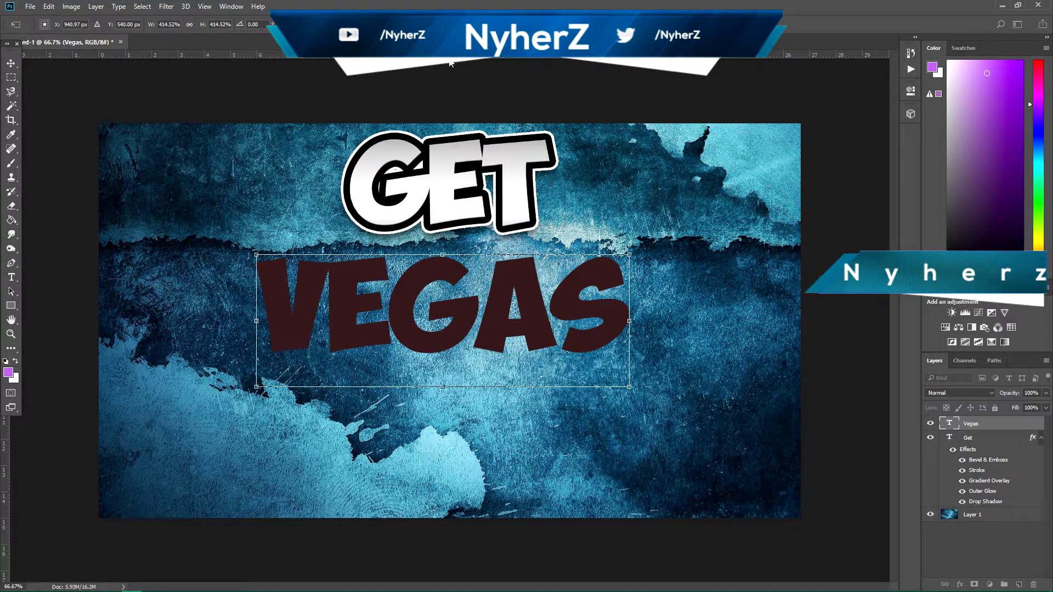
pyautogui.press('Return')
pyautogui.click(506, 104)
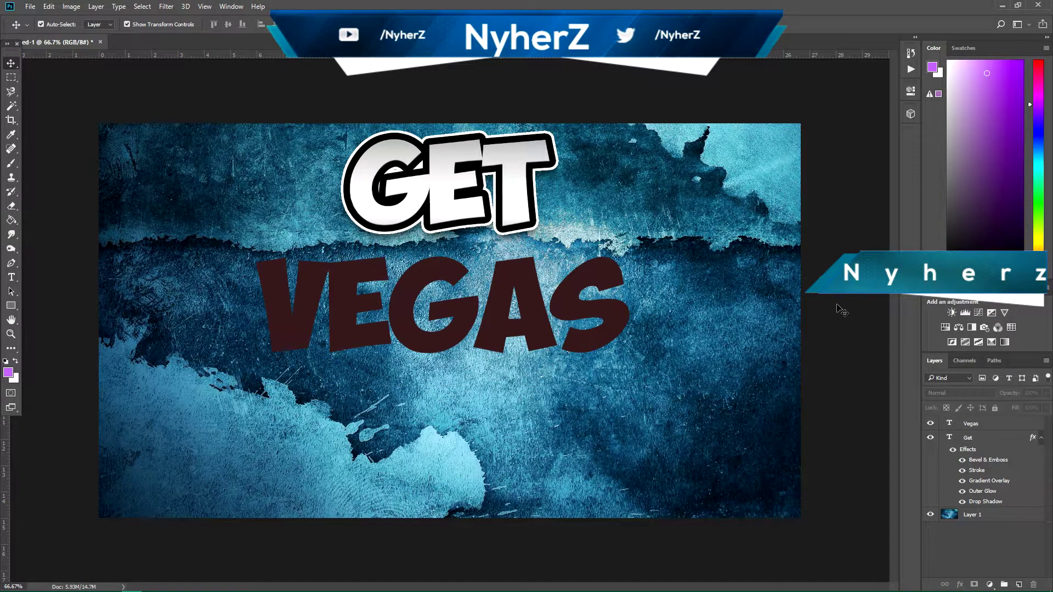
# Enable Drop Shadow, Outer Glow, Gradient Overlay, Stroke and Bevel & Emboss in the VEGAS text layer's styles
pyautogui.click(950, 426)
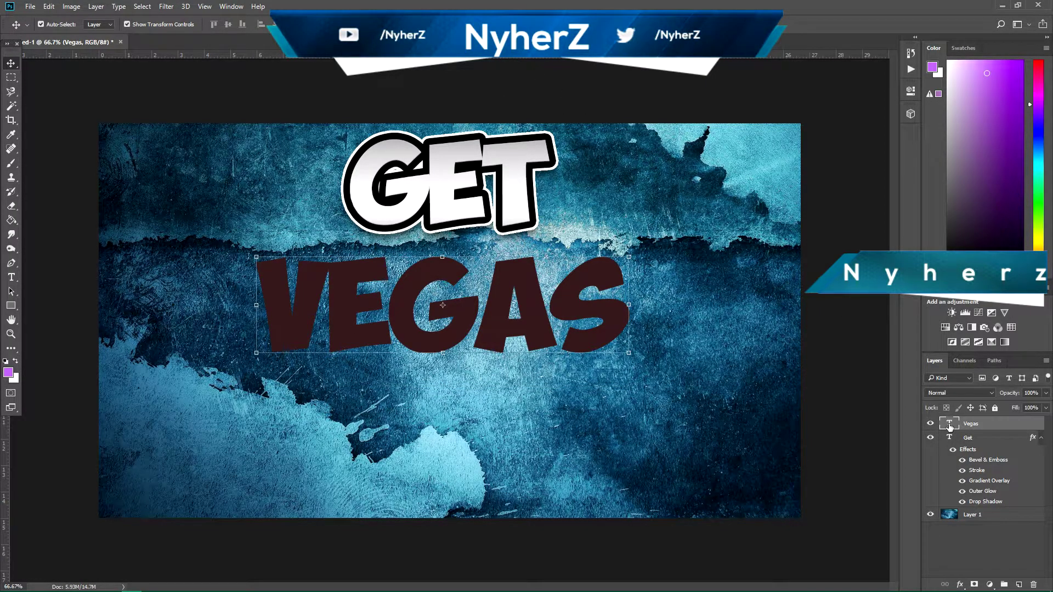
pyautogui.rightClick(977, 426)
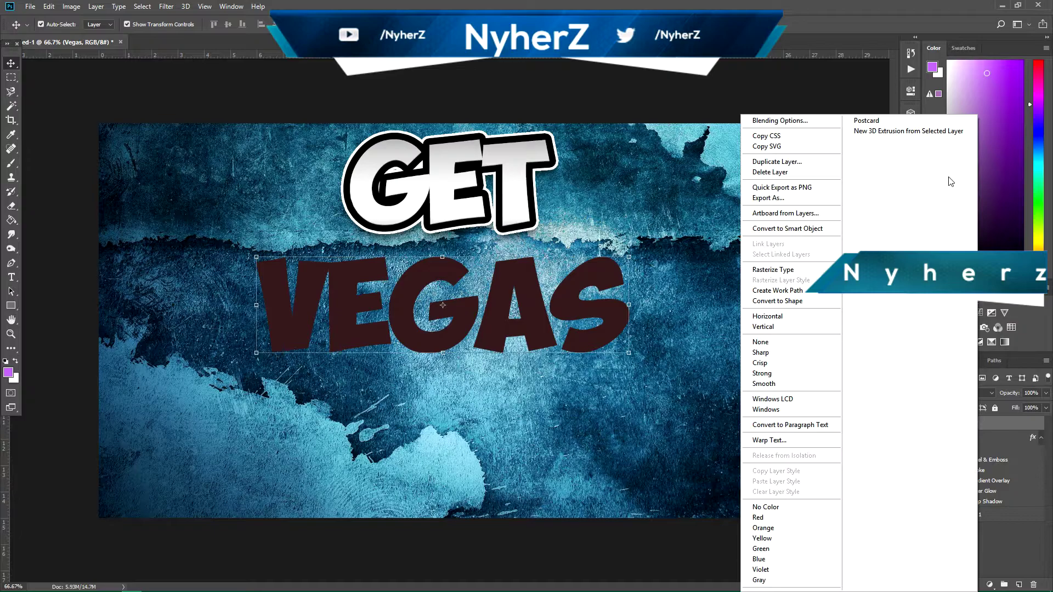
pyautogui.click(811, 120)
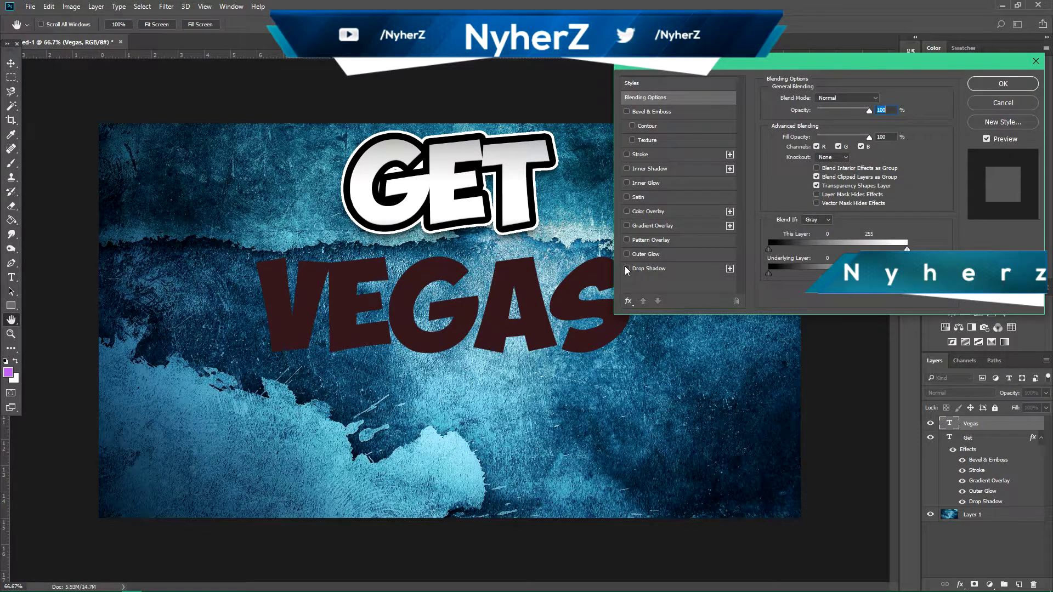
pyautogui.click(625, 267)
pyautogui.click(625, 254)
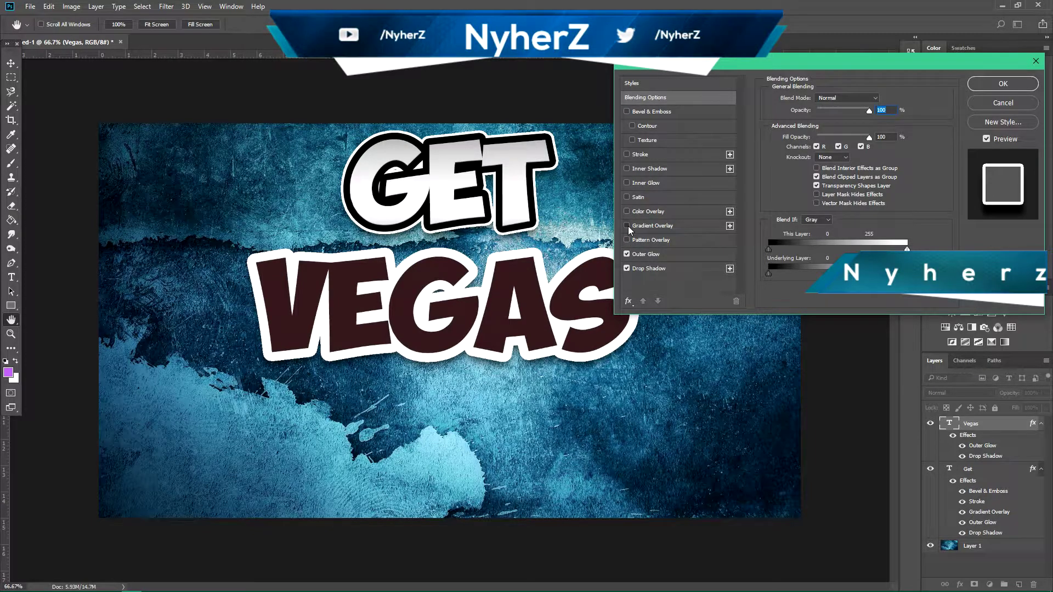
pyautogui.click(626, 225)
pyautogui.click(626, 154)
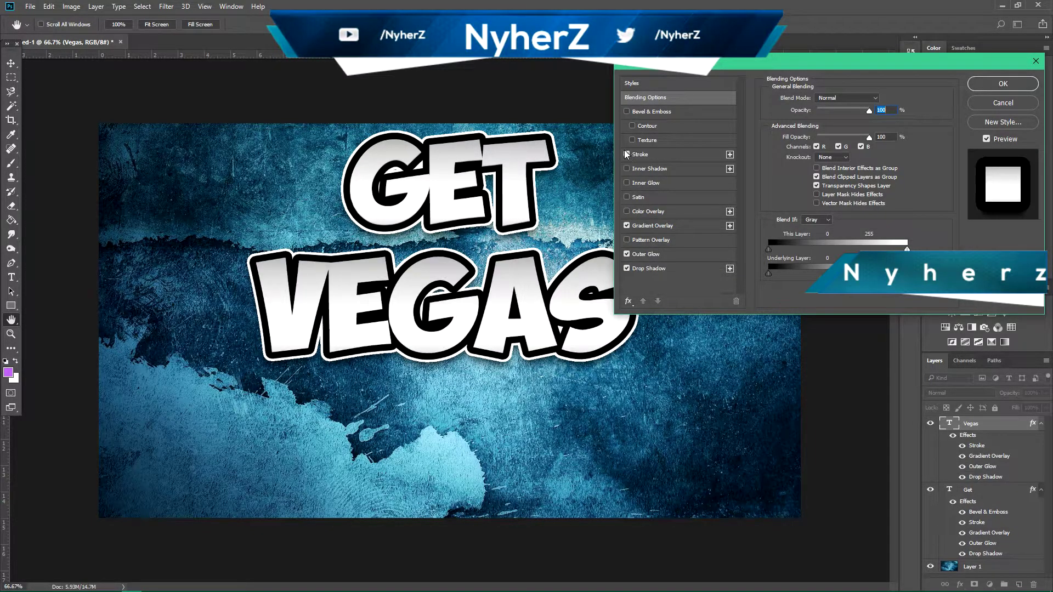
pyautogui.click(626, 112)
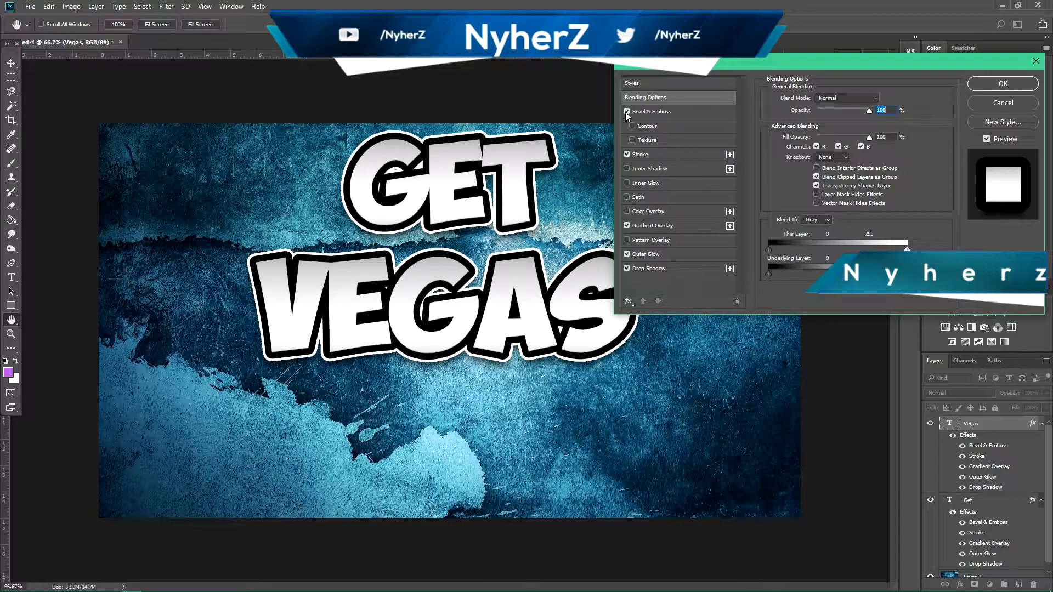
# Set the VEGAS text's Gradient Overlay to the purple-to-orange preset and apply the layer styles
pyautogui.click(656, 226)
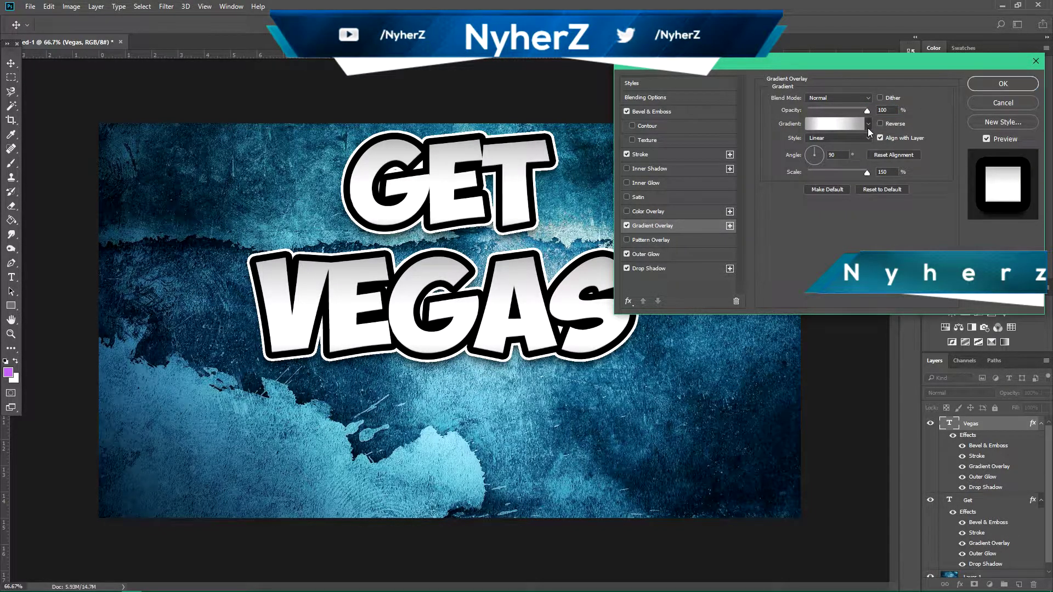
pyautogui.click(867, 126)
pyautogui.click(873, 203)
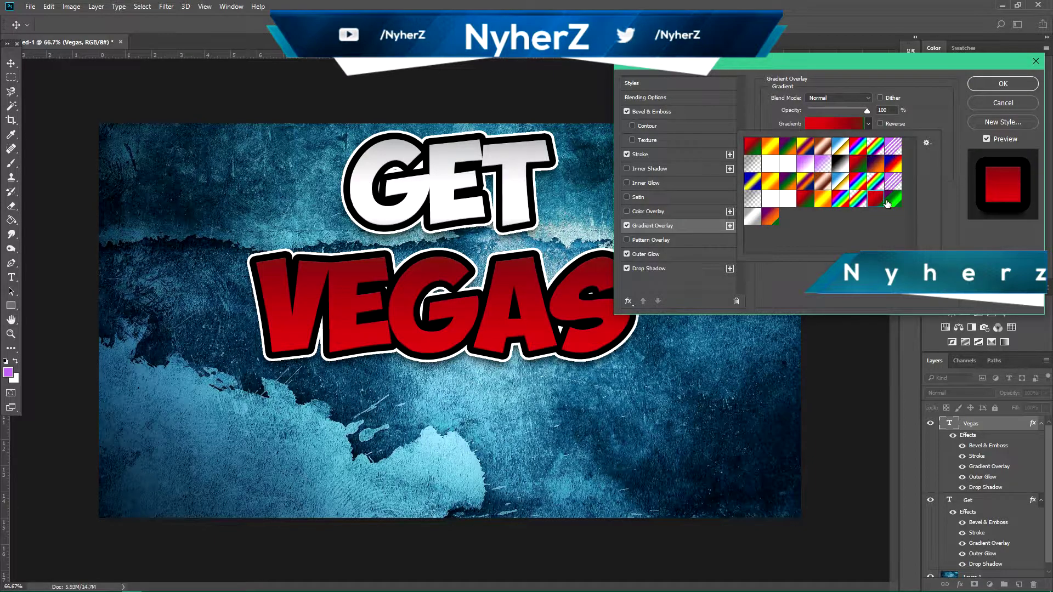
pyautogui.click(892, 199)
pyautogui.click(770, 218)
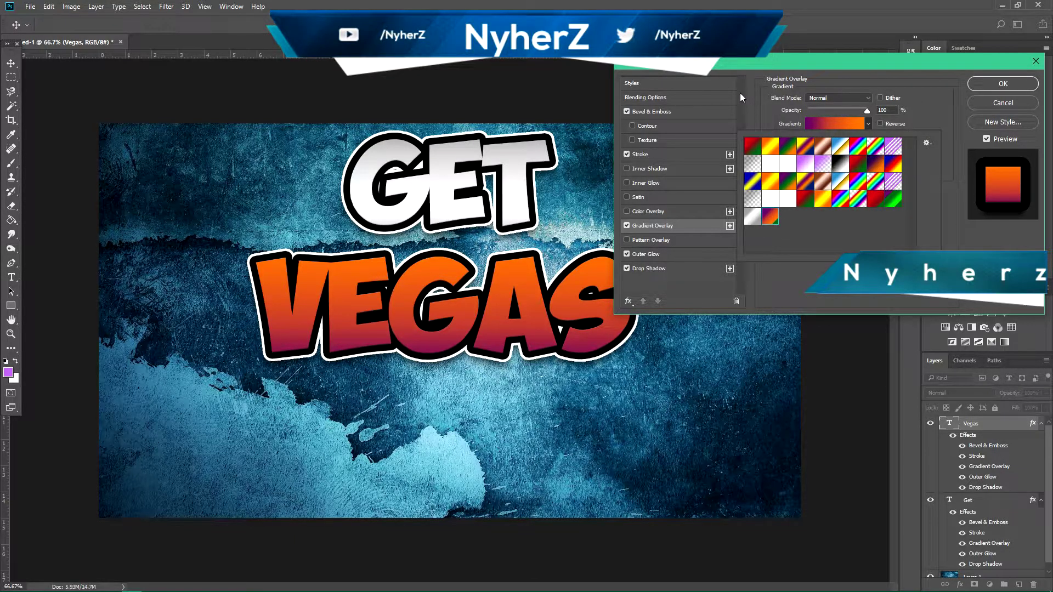
pyautogui.click(752, 65)
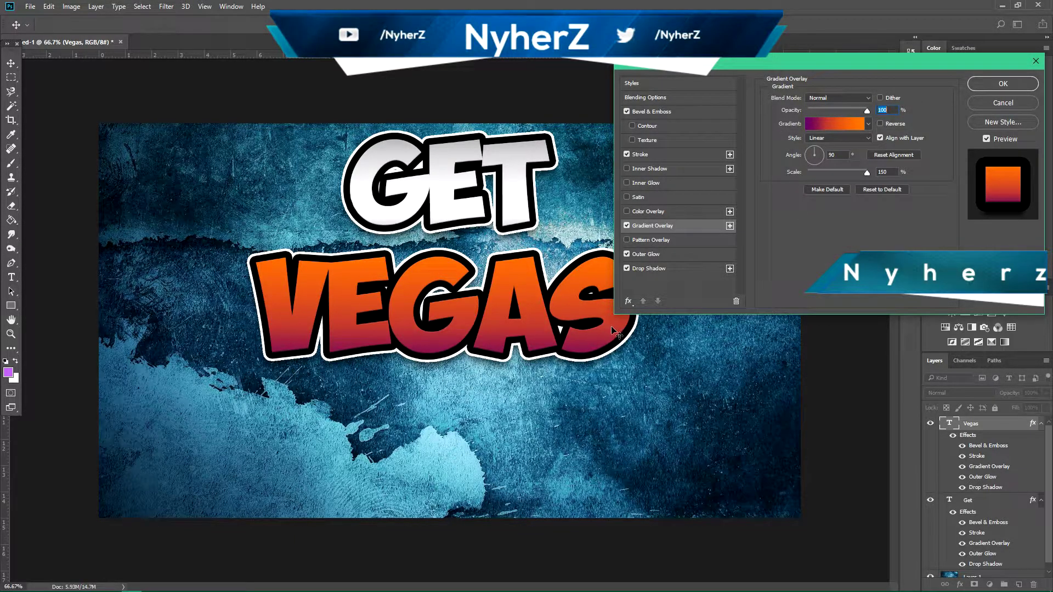
pyautogui.click(1002, 84)
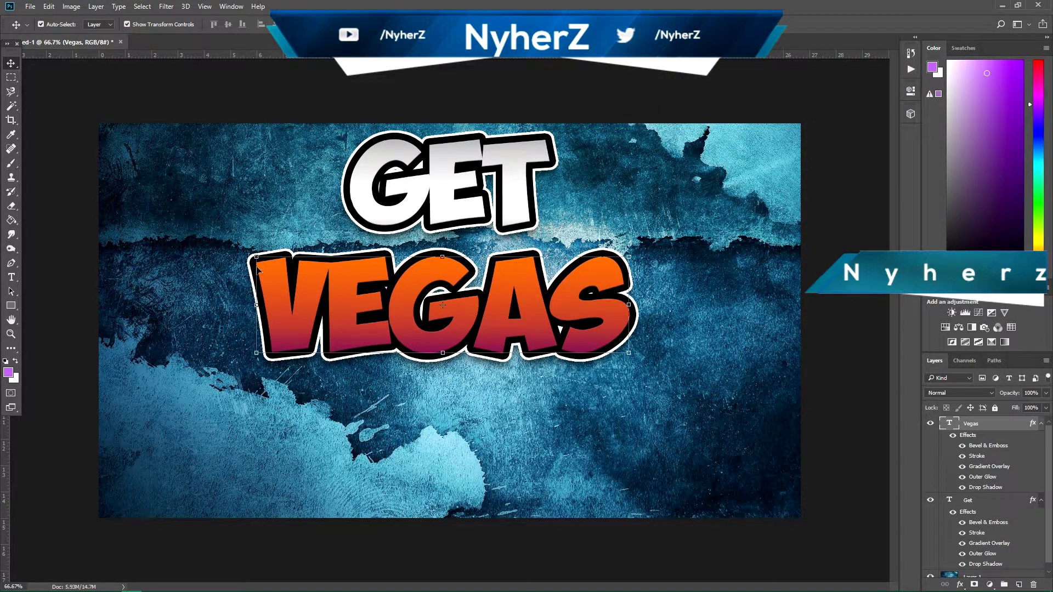